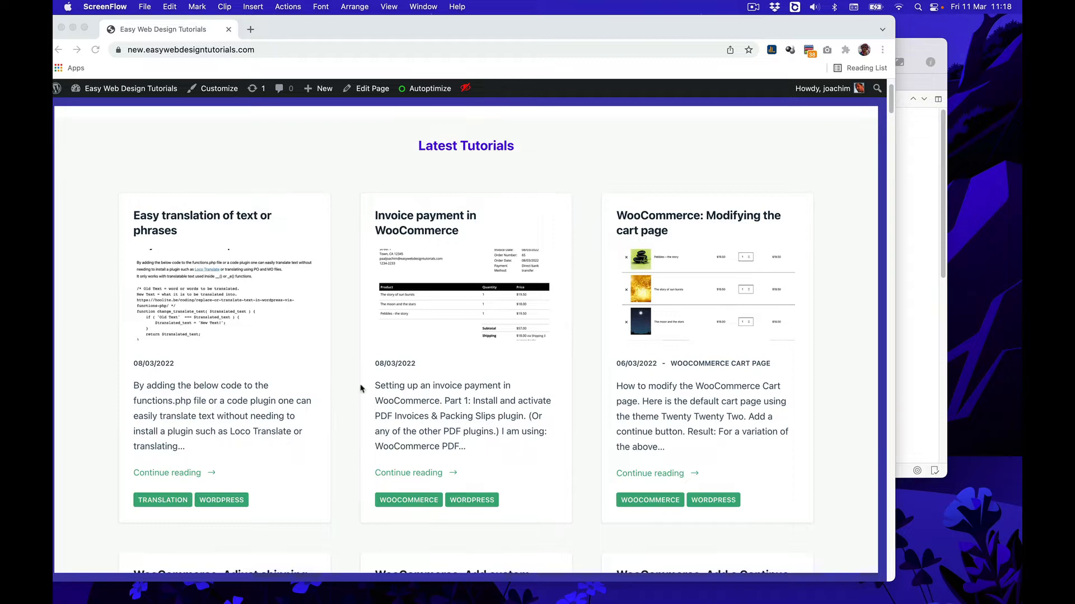
Step: Widen the browser window that shows the live site's Latest Tutorials cards
click(886, 428)
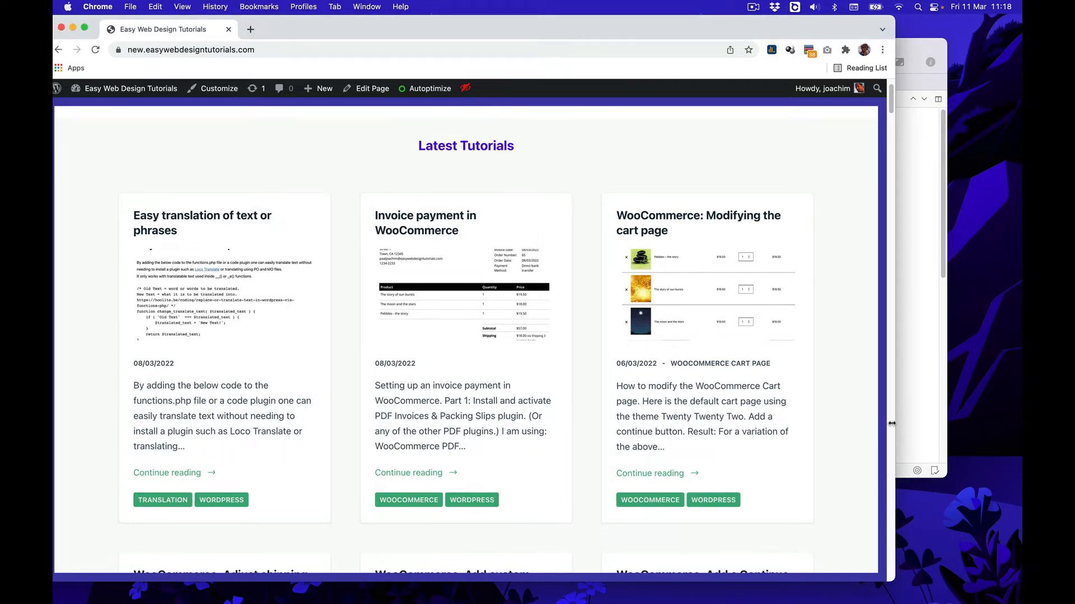
drag(892, 424, 946, 419)
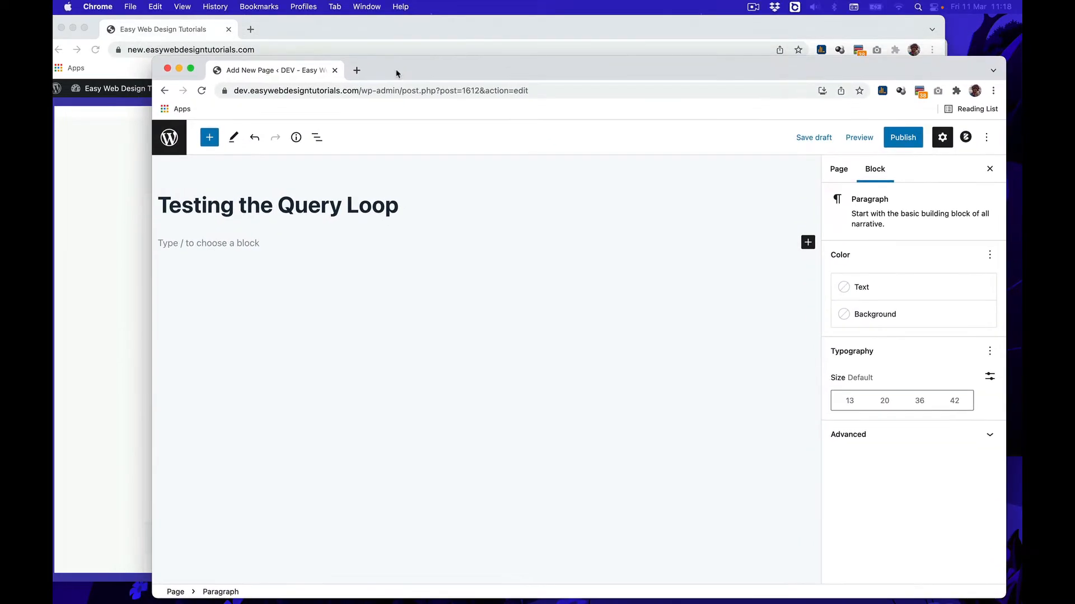
Step: Save the page draft and insert a Query Loop block below the "Testing the Query Loop" title
click(815, 137)
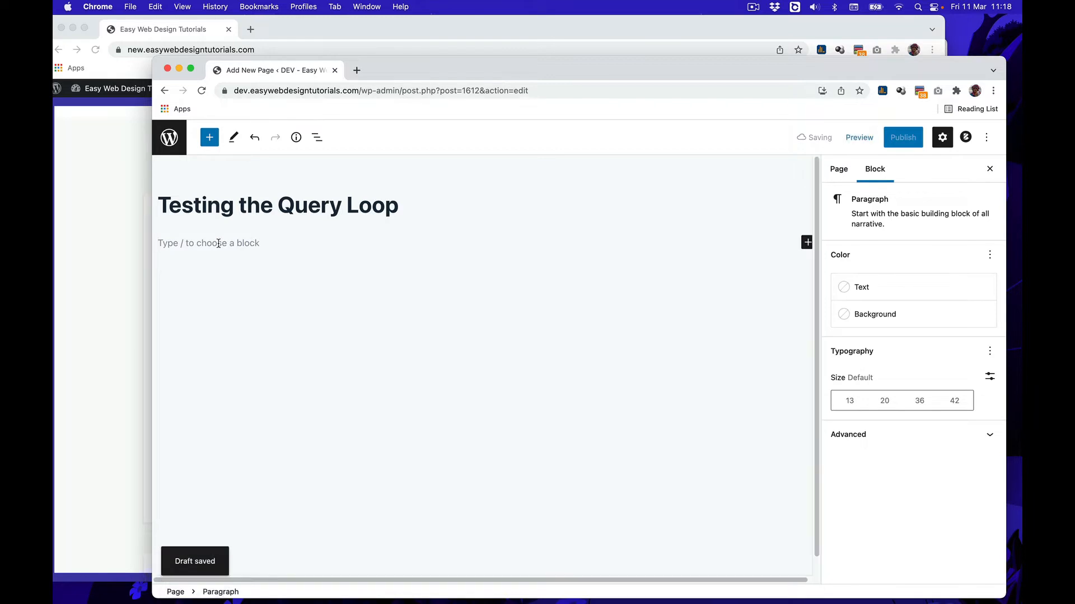
text(/)
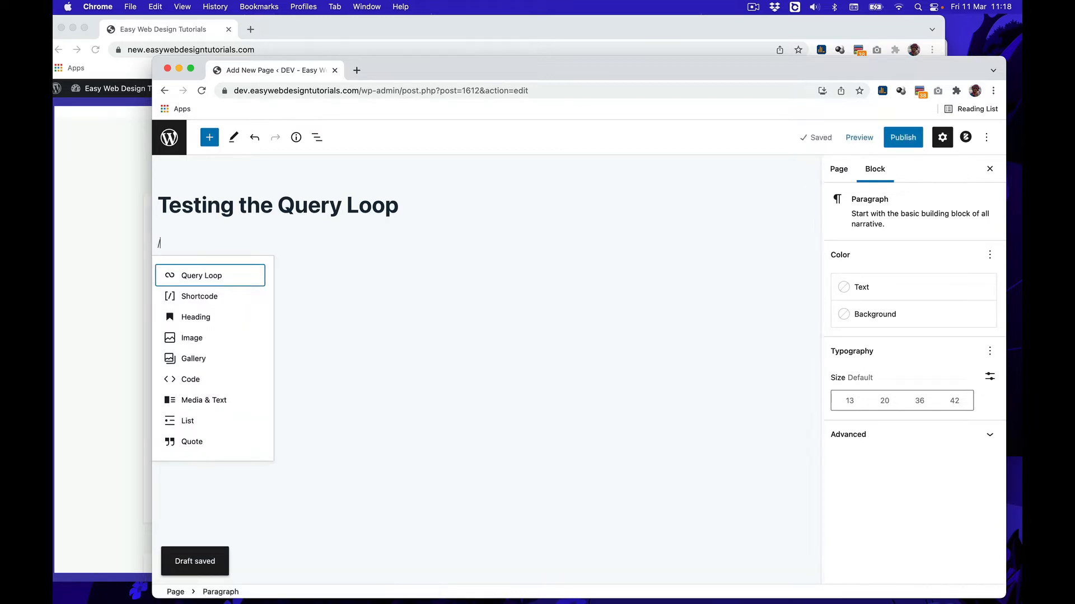
click(208, 276)
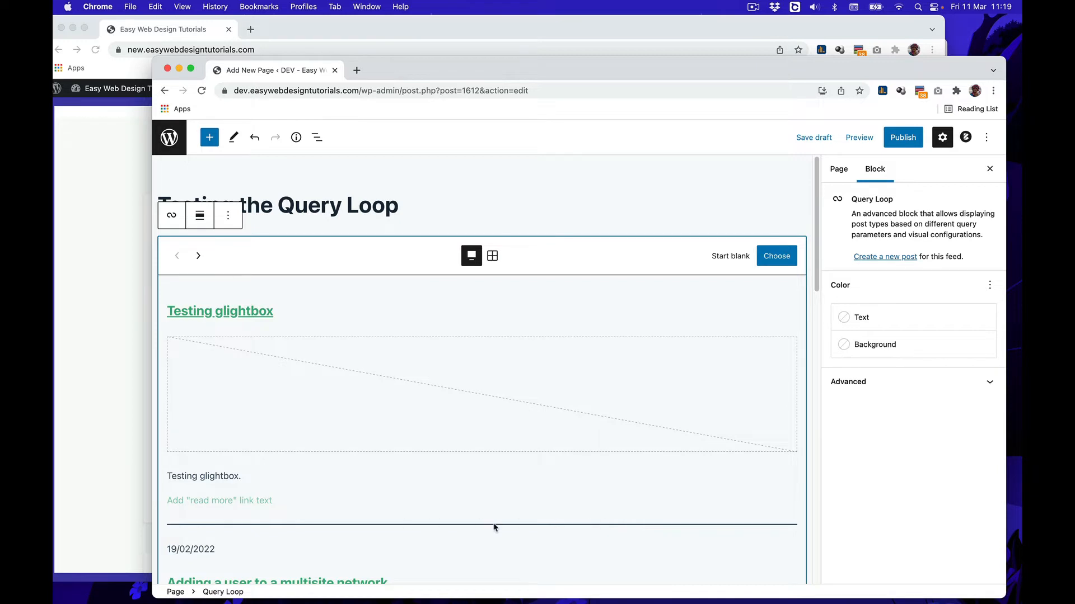
Step: Compare the Query Loop patterns in grid view, then return to the single-pattern view and choose the first pattern
scroll(494, 528, down, 1)
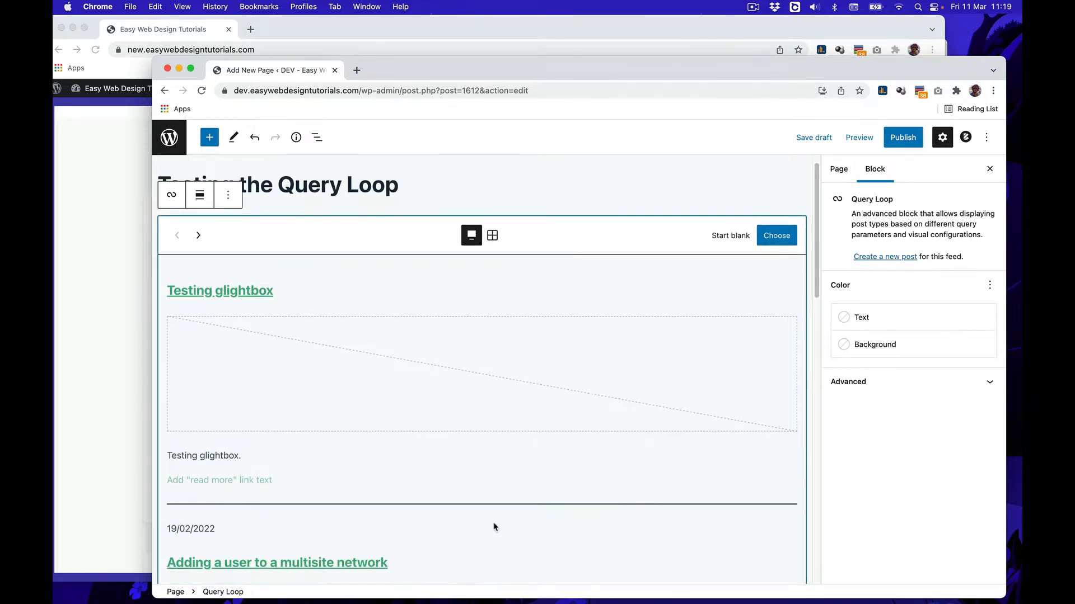
click(493, 236)
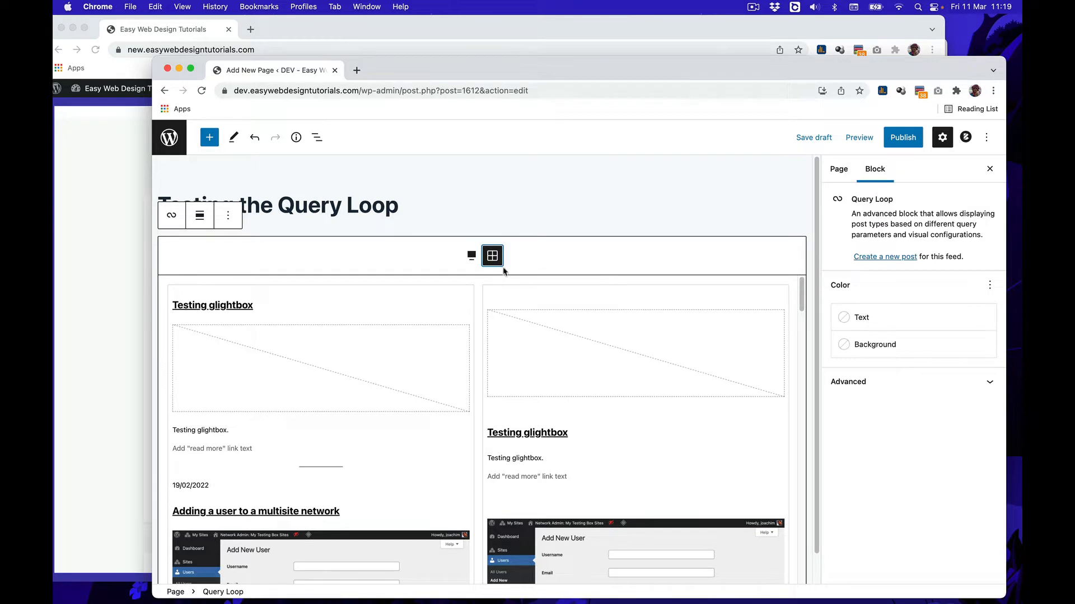
click(472, 256)
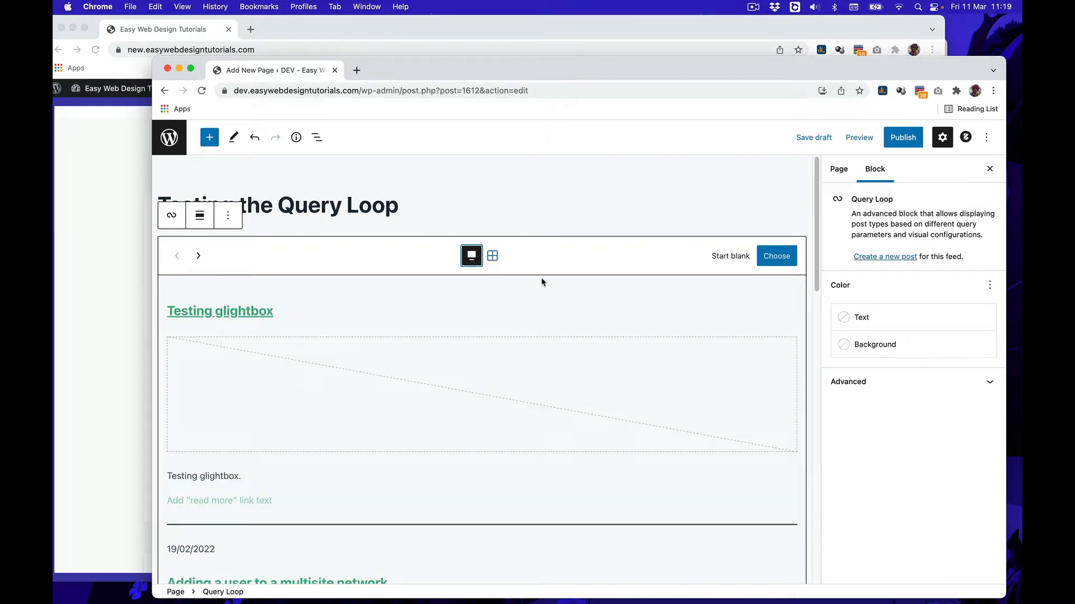
click(777, 258)
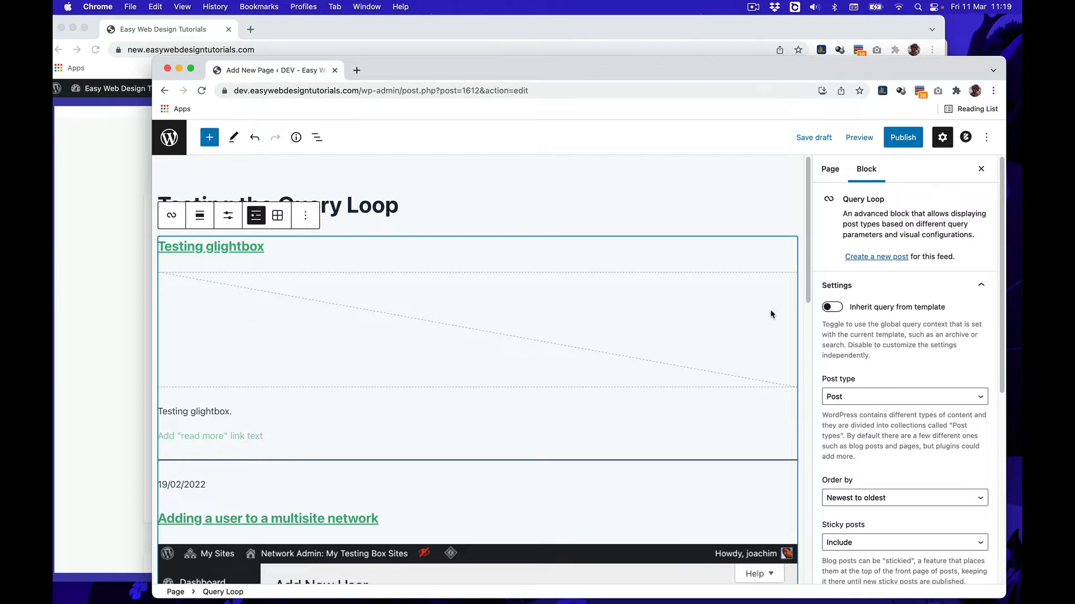
Step: Switch the Query Loop to the grid layout and set its post type to Tutorial
click(279, 216)
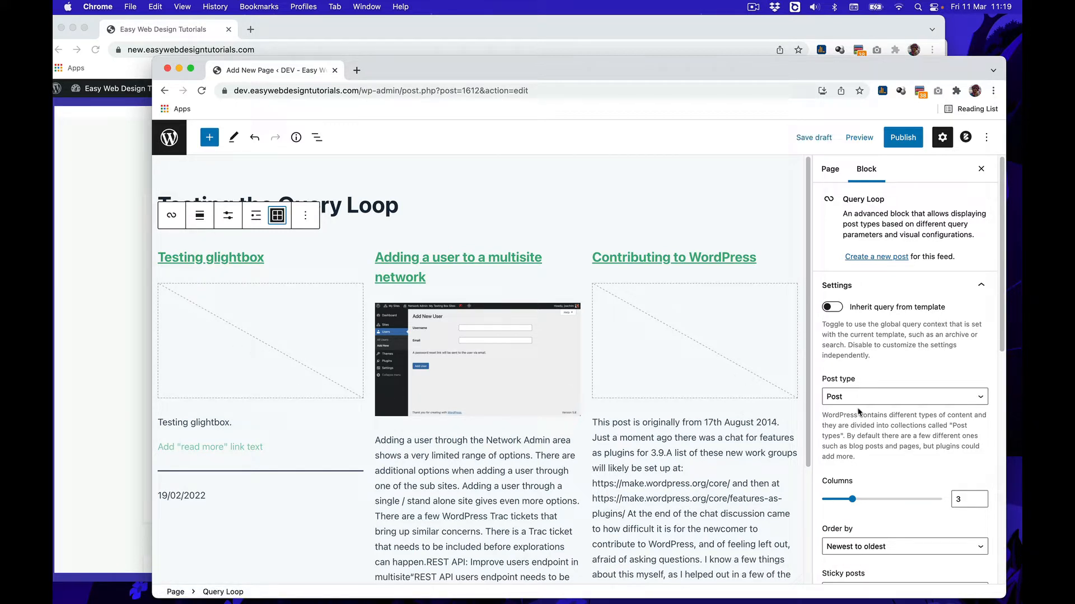
click(968, 402)
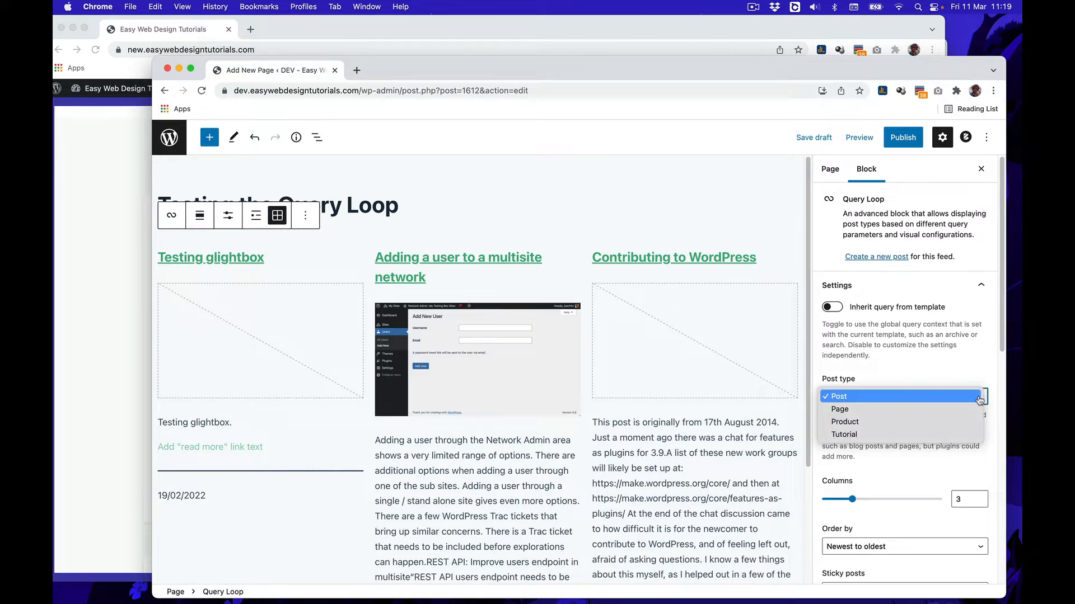
click(925, 435)
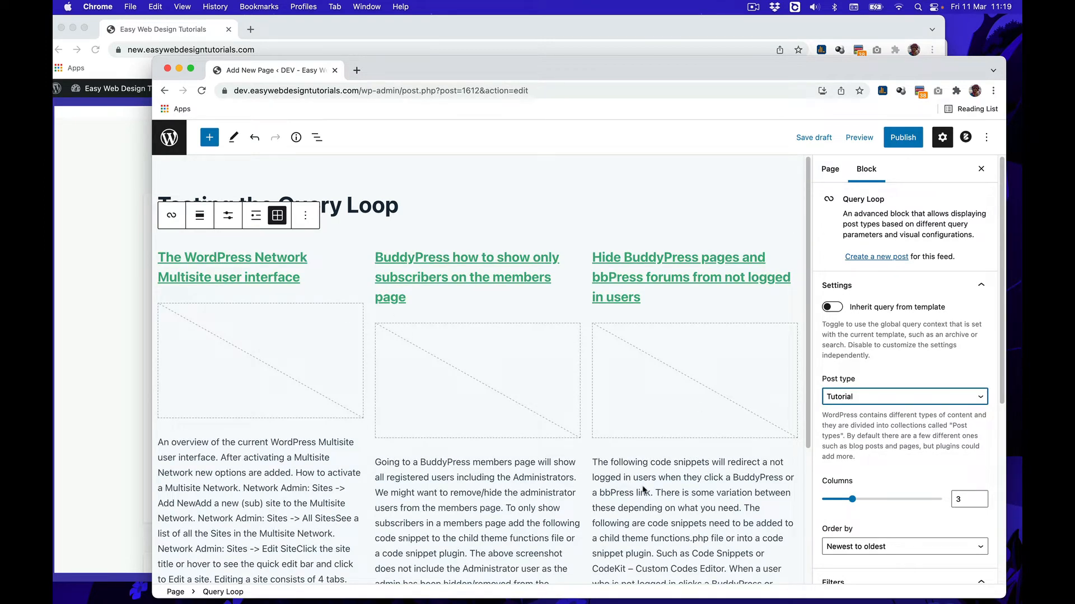
scroll(635, 489, down, 5)
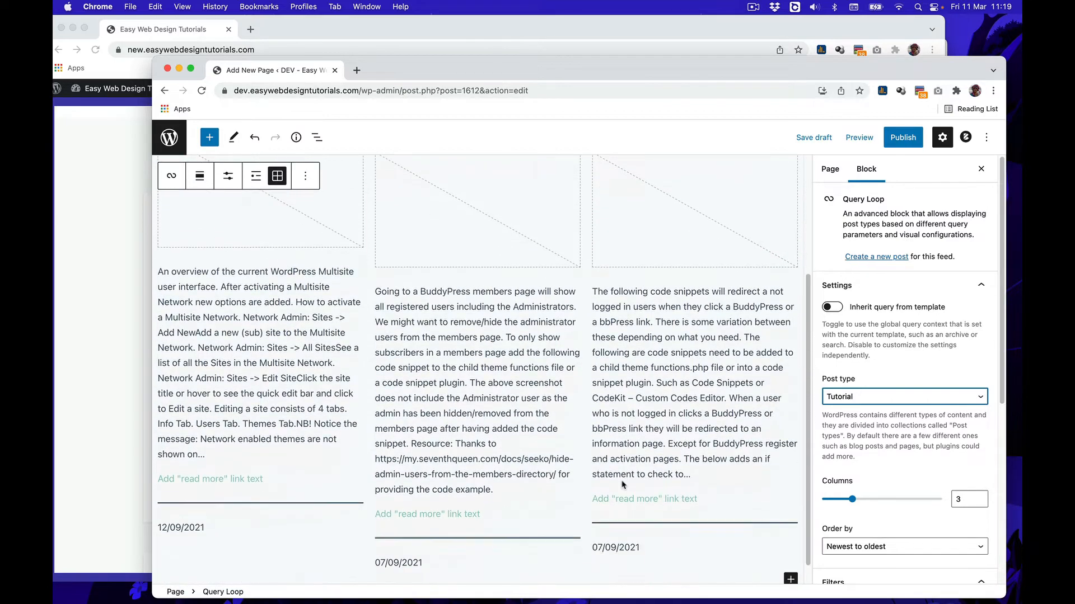
scroll(622, 485, up, 5)
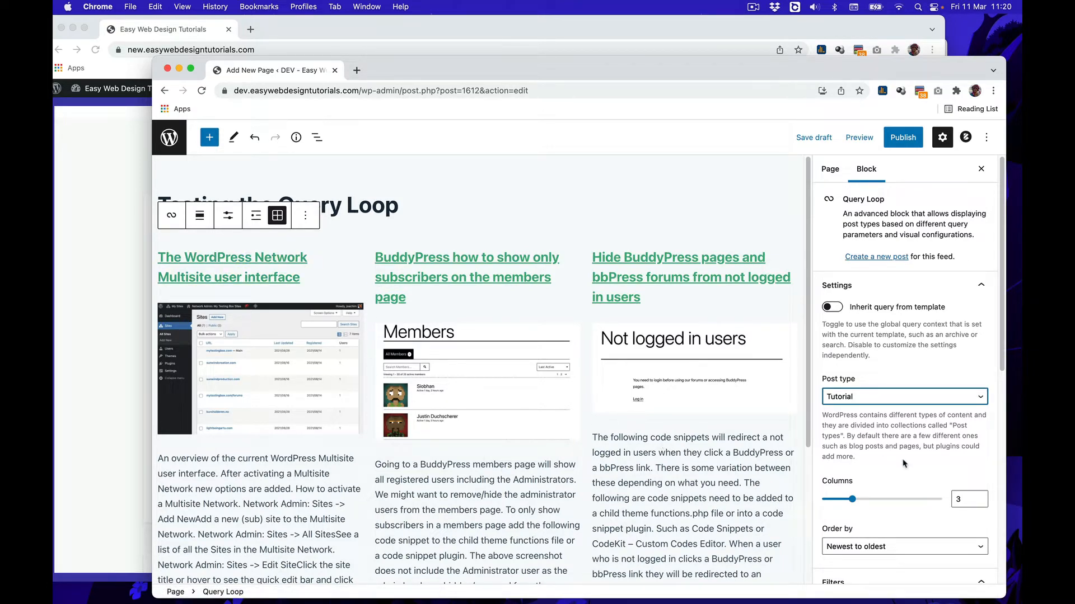
scroll(903, 463, down, 3)
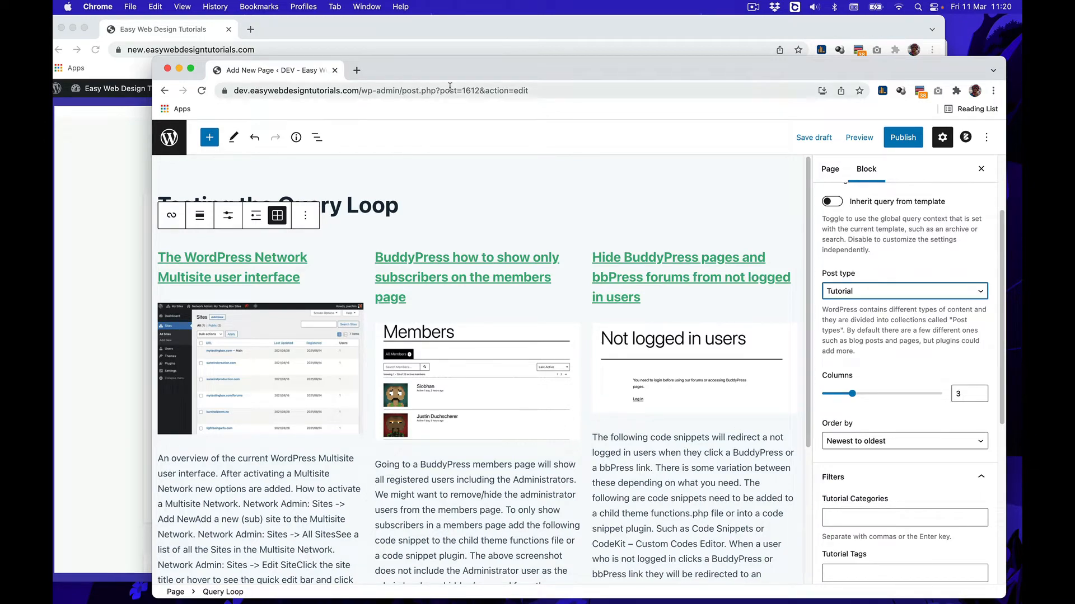
Step: Add a centered H2 heading reading "Latest tutorials" between the page title and the Query Loop
mouse_move(460, 76)
mouse_down()
mouse_move(441, 400)
mouse_move(445, 79)
mouse_up()
click(410, 212)
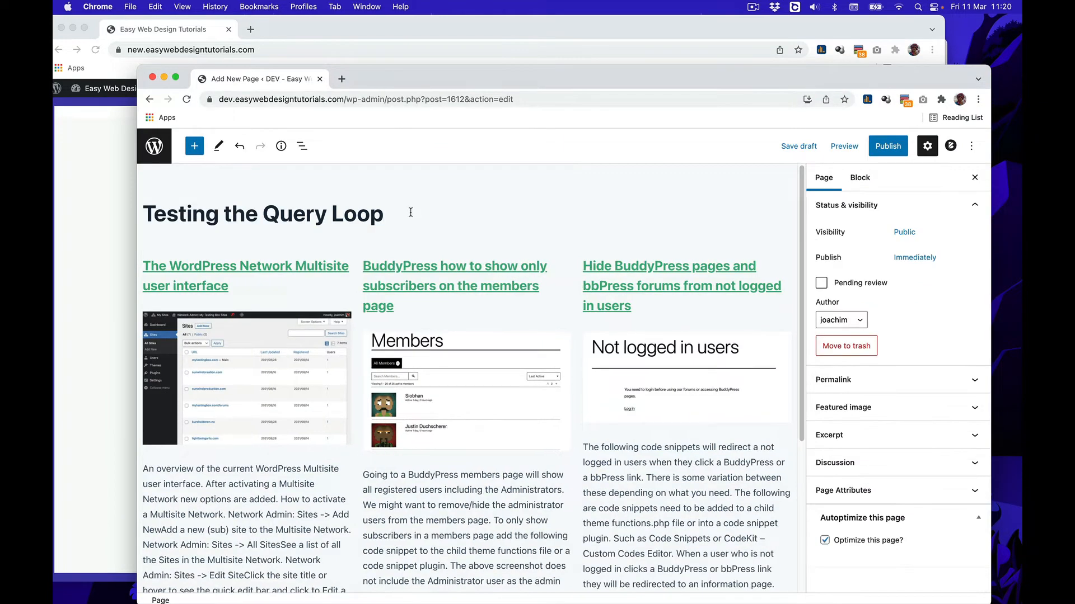
key(Return)
text(Latest tutorials)
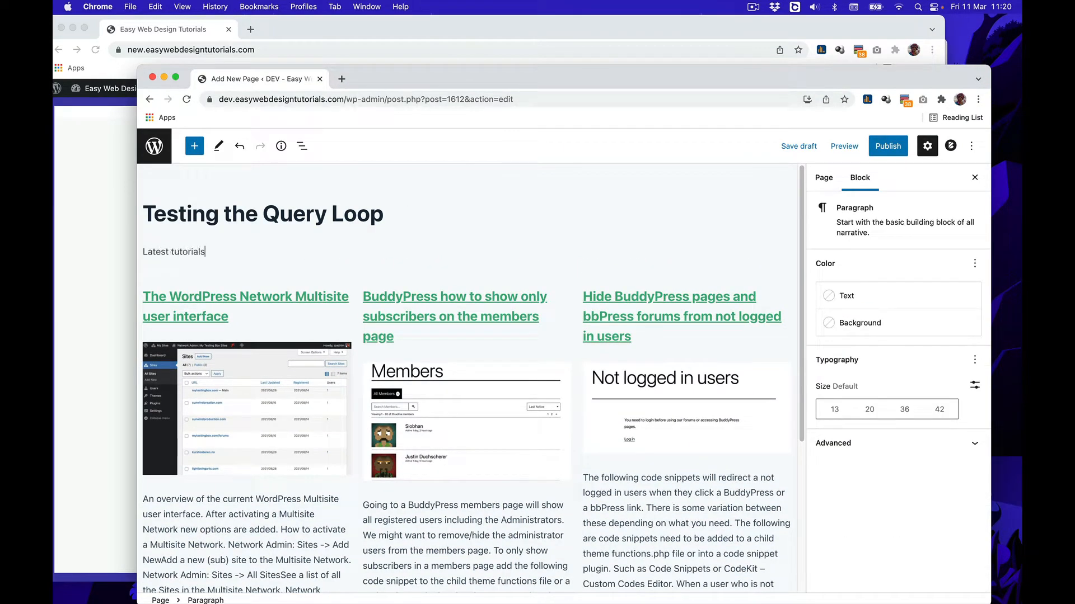
click(156, 223)
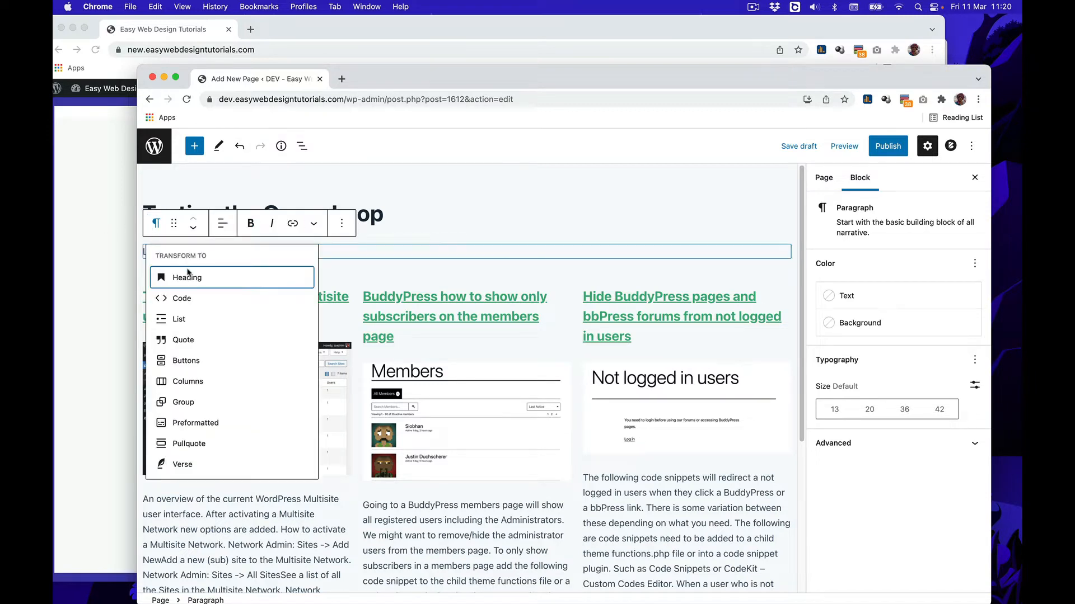
click(188, 277)
click(264, 223)
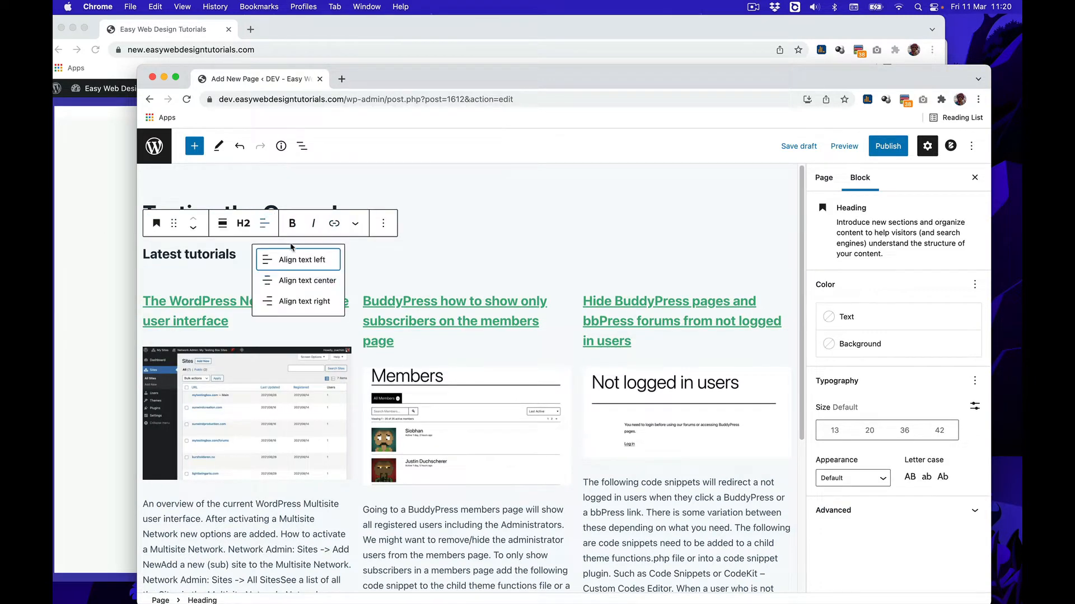
click(297, 280)
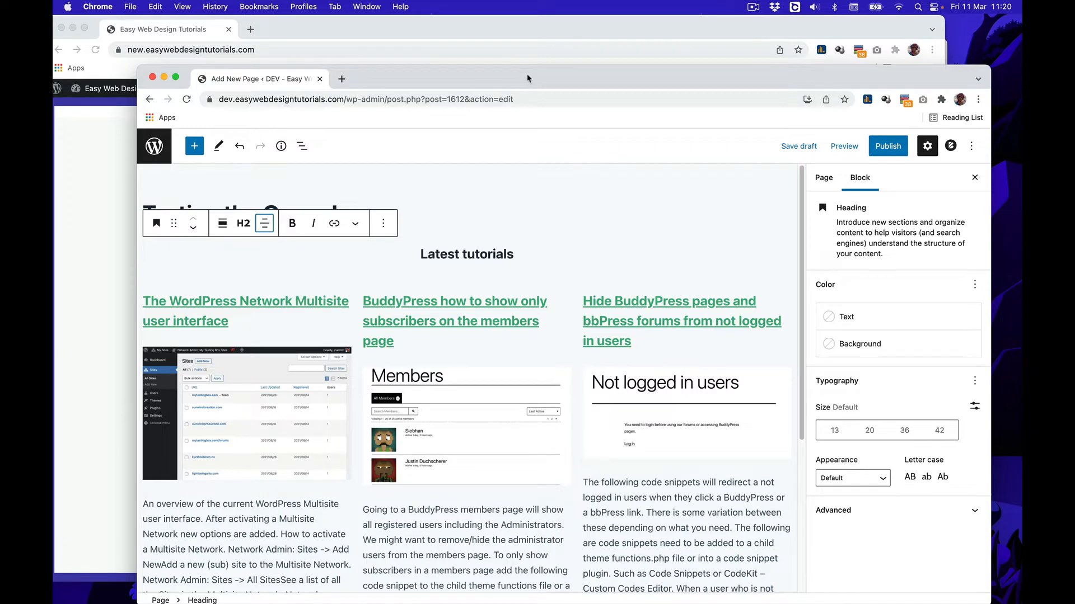
Step: Set the text color of the "Latest tutorials" heading to the second blue theme swatch
drag(526, 78, 512, 105)
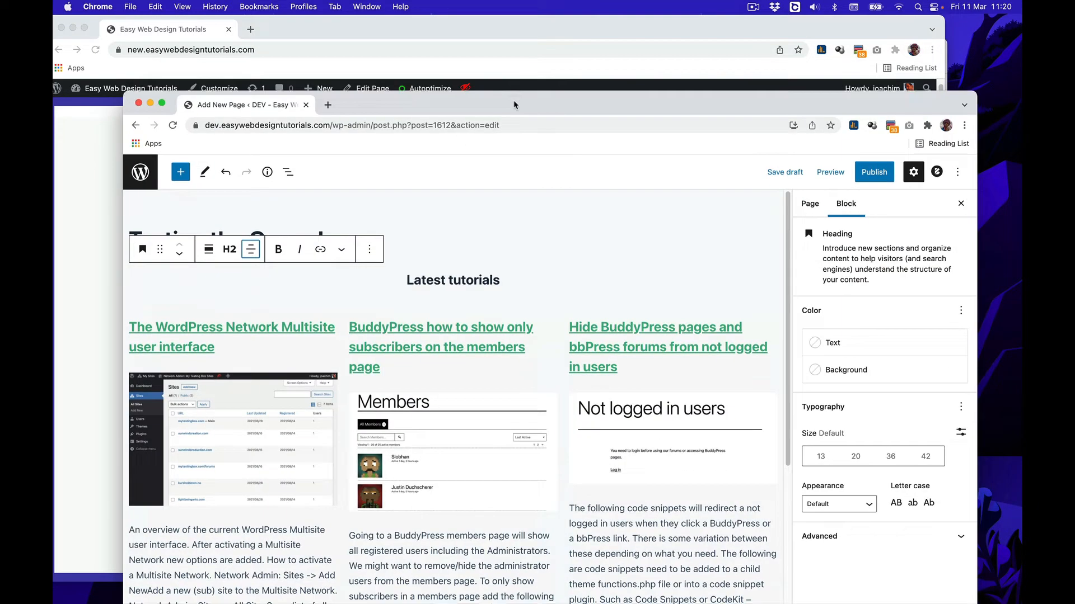
triple_click(465, 280)
click(914, 345)
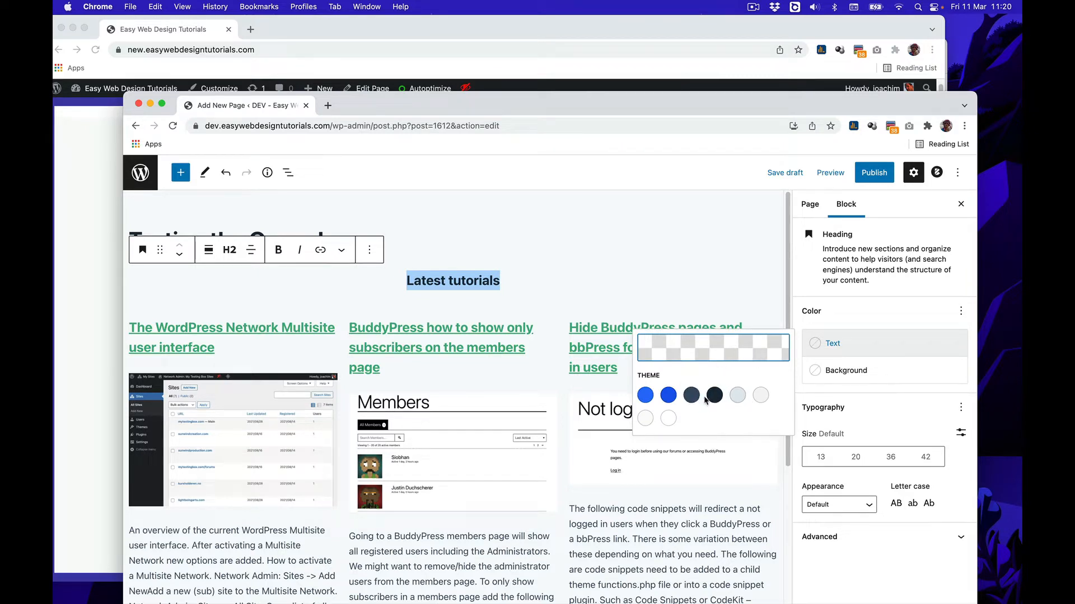
click(668, 395)
click(519, 285)
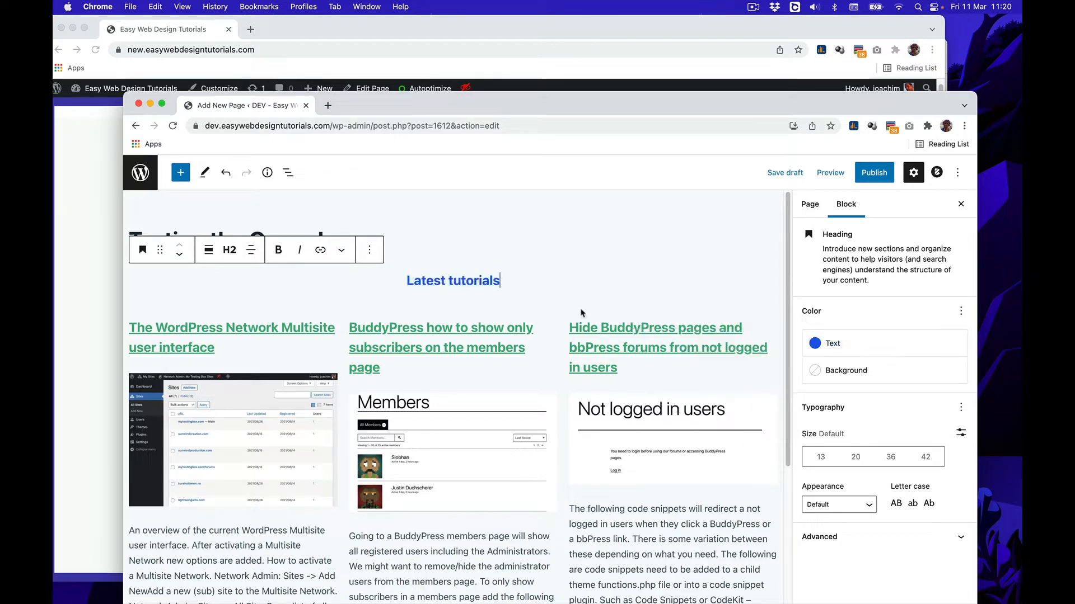
Step: Select the whole Query Loop block and examine its post type, column, order, filter and color settings
scroll(616, 325, down, 2)
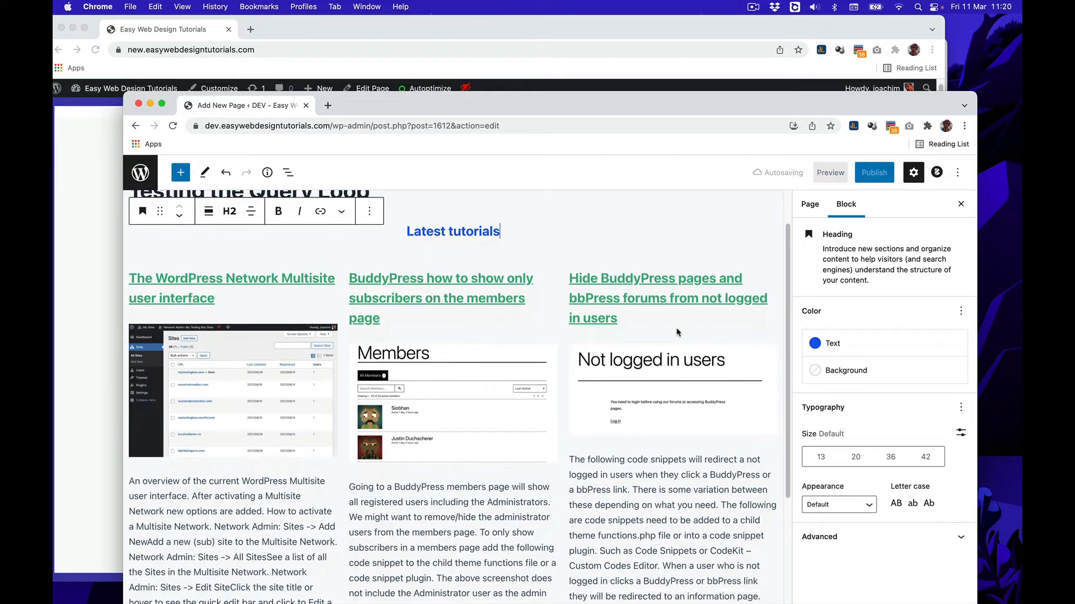
click(678, 332)
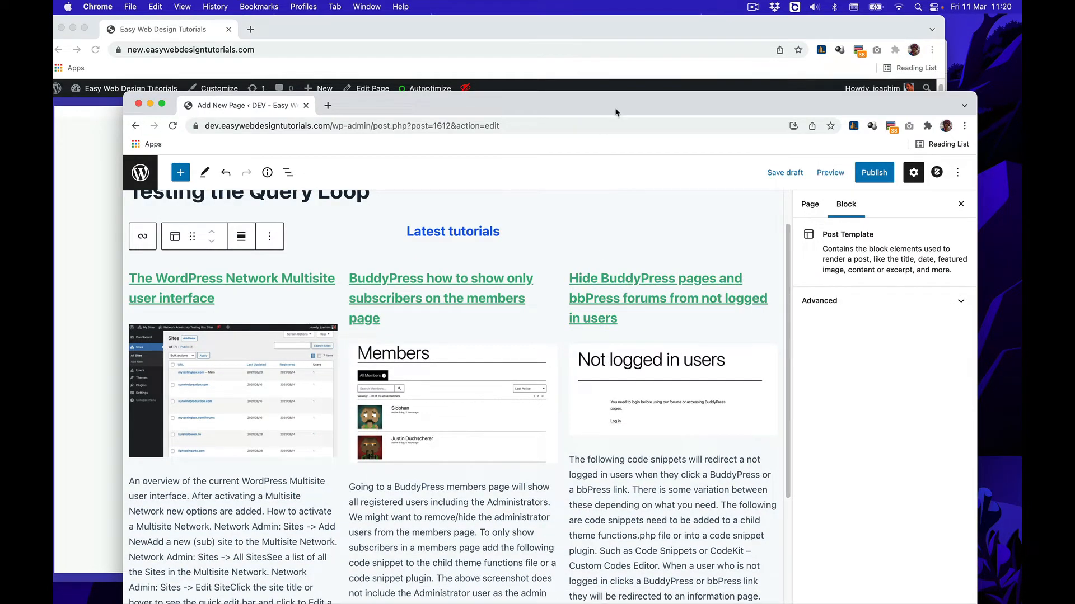
drag(616, 112, 618, 18)
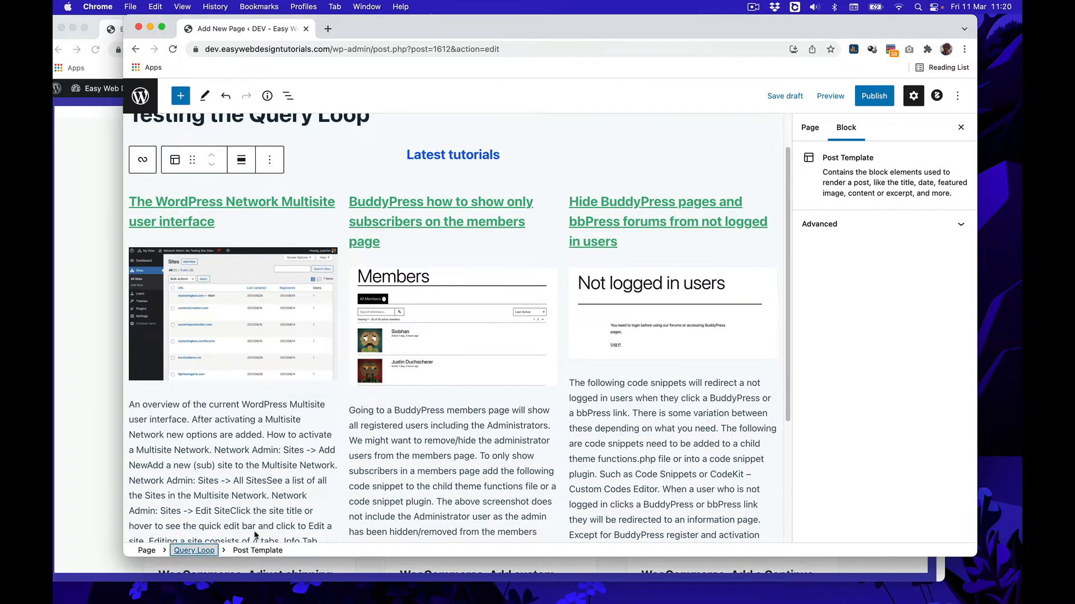
click(195, 550)
scroll(865, 385, down, 5)
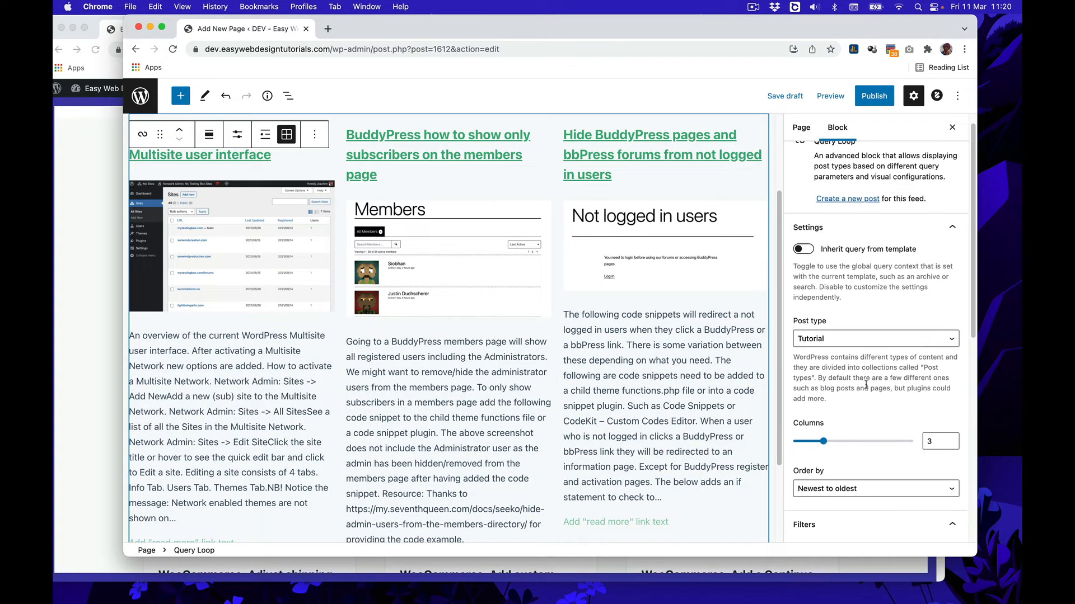
scroll(865, 386, down, 8)
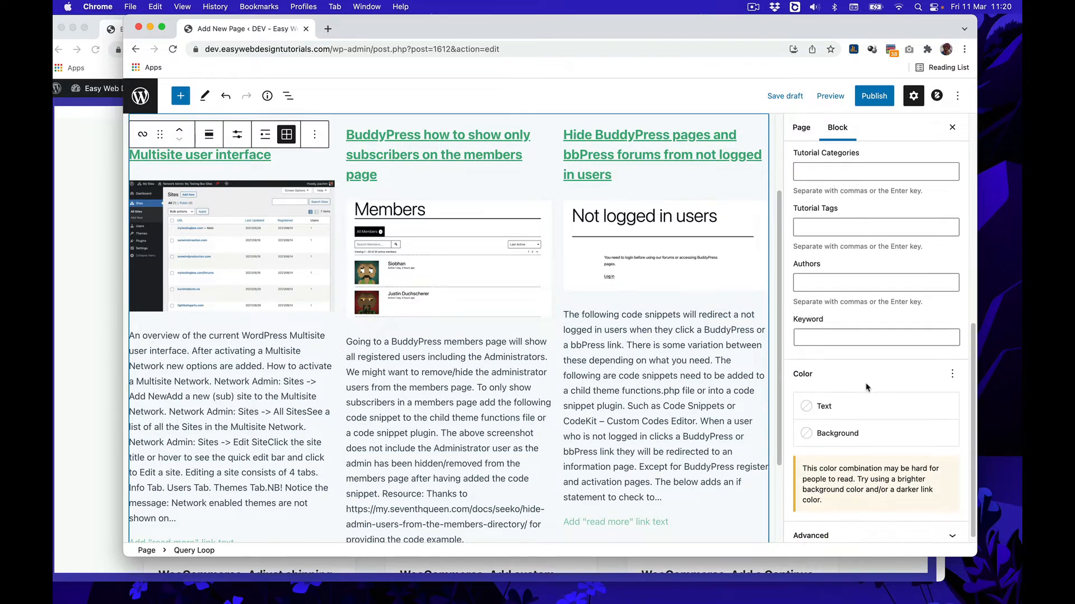
scroll(686, 371, up, 3)
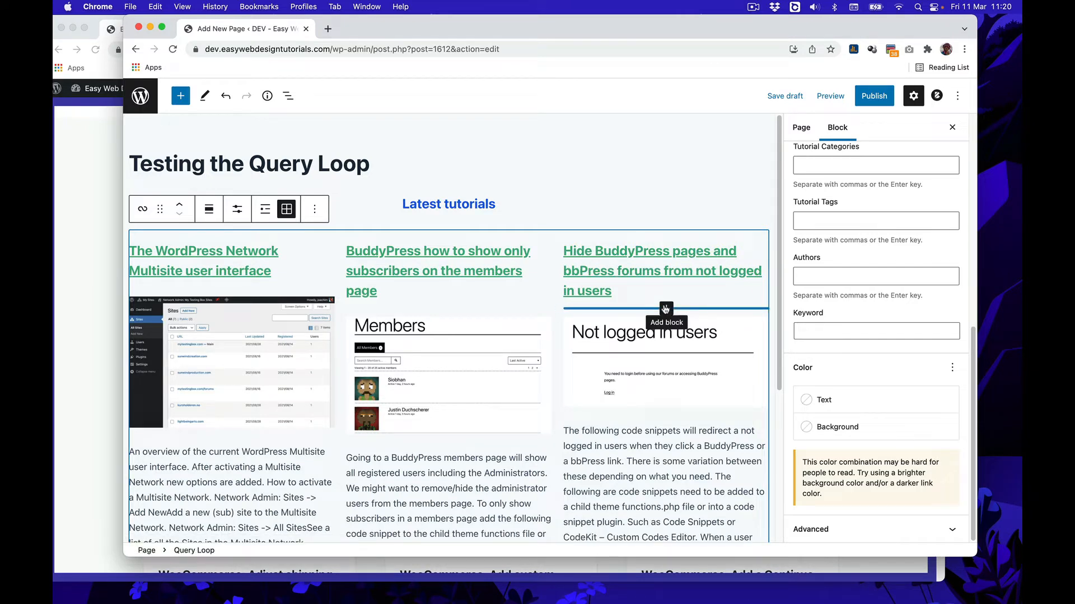
scroll(665, 378, down, 1)
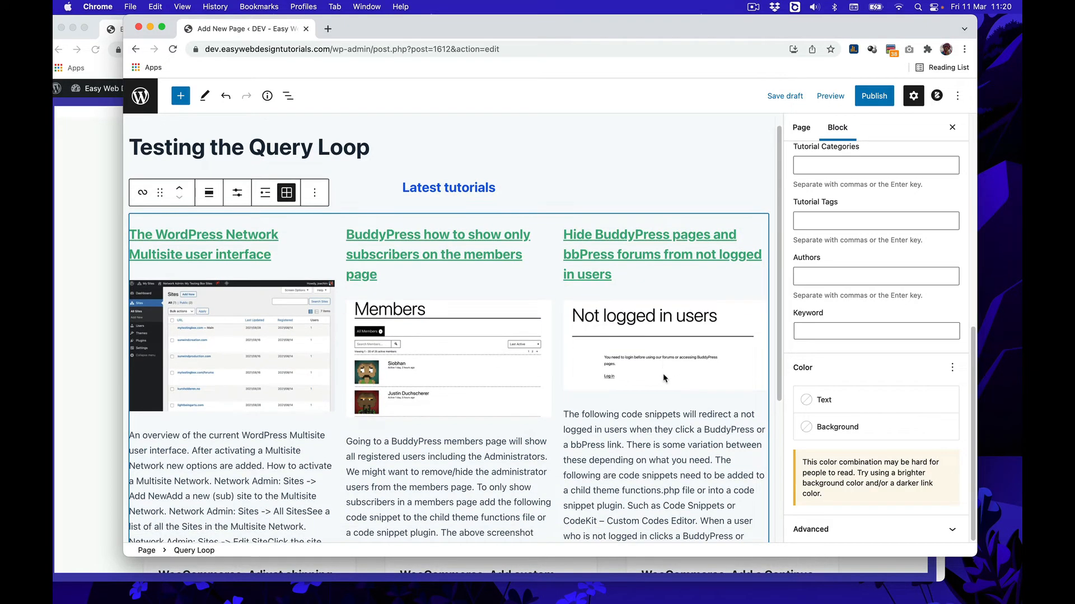
scroll(665, 379, up, 1)
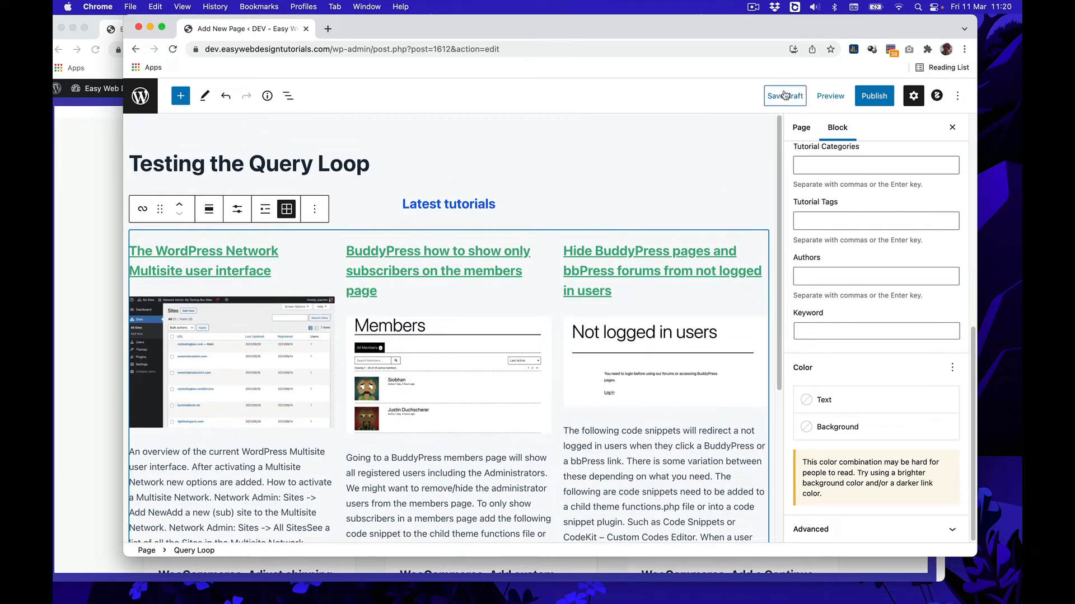
Step: Save the page draft and open its preview in a new tab
click(785, 95)
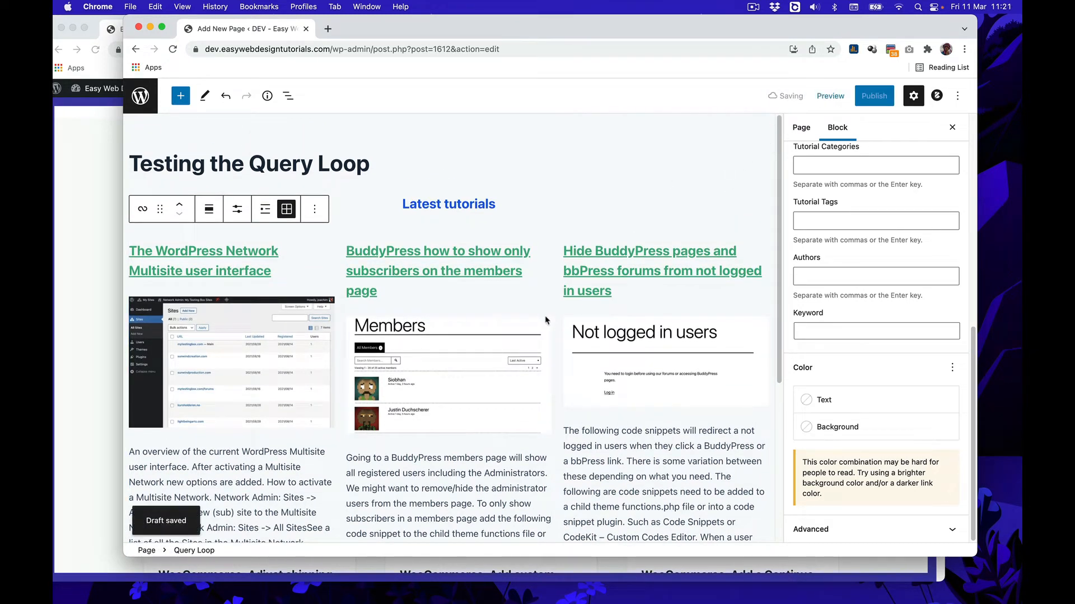
click(830, 96)
click(772, 200)
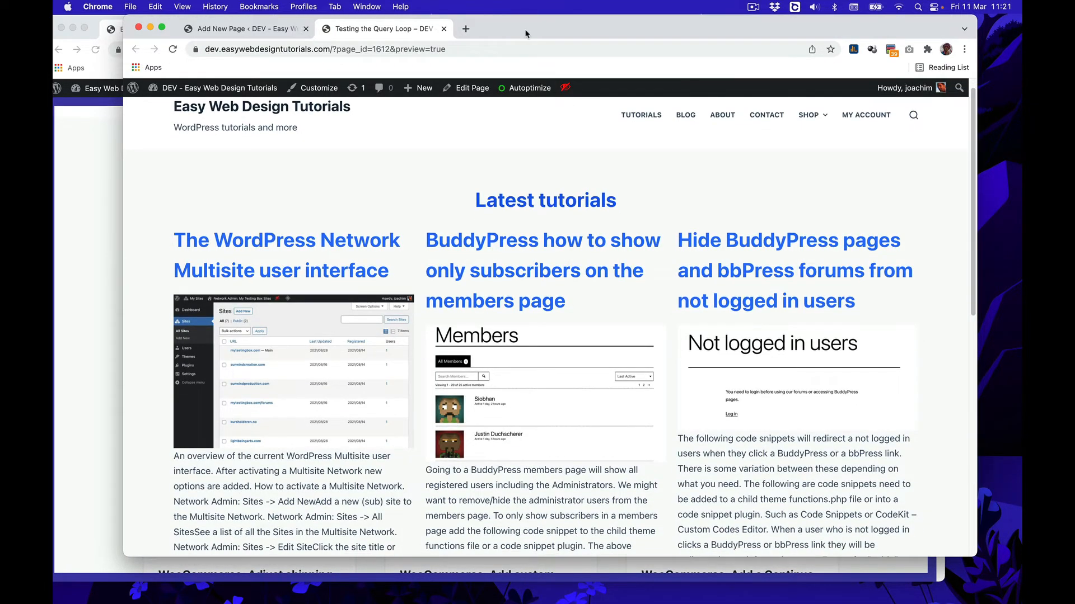
Step: Place the preview window beside the live site and compare the previewed tutorial grid with the live tutorial cards
drag(526, 35, 824, 40)
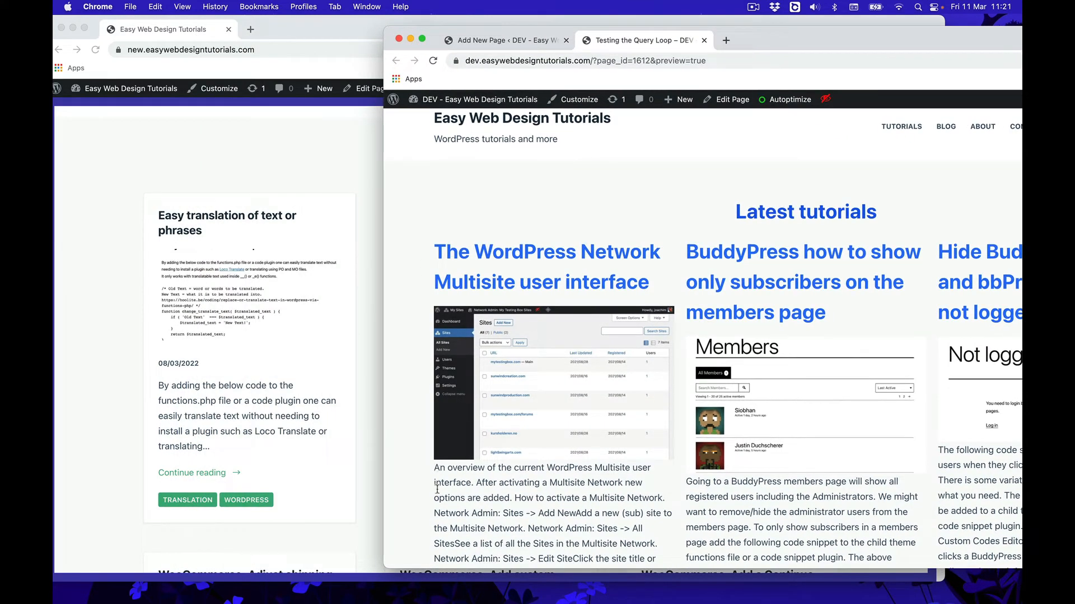
scroll(683, 458, down, 5)
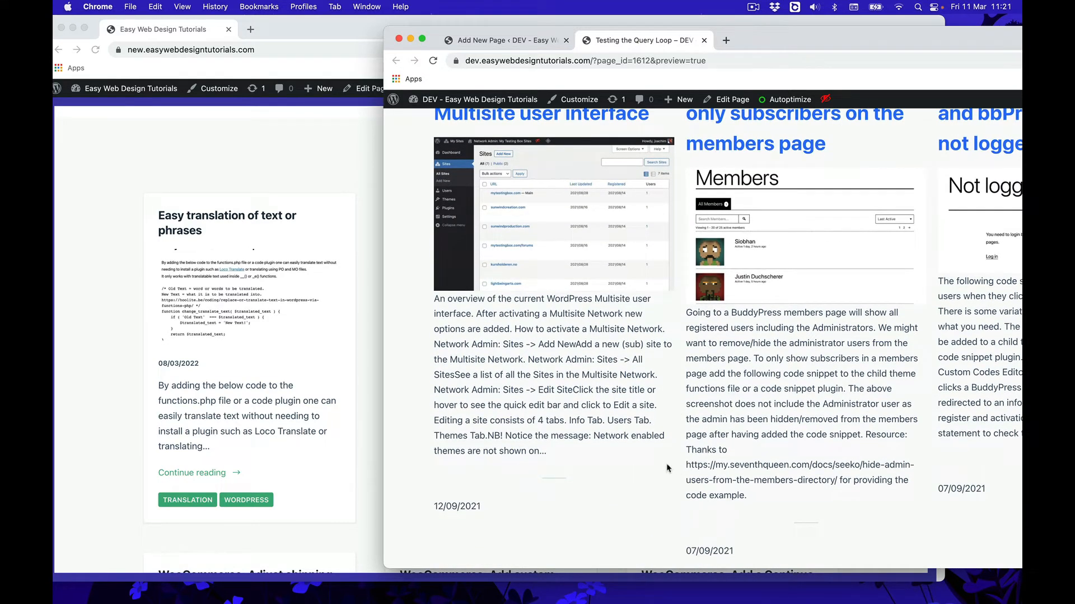
Step: Examine the titles, featured images, excerpts and dates across all three columns of the previewed tutorial grid
scroll(667, 466, down, 1)
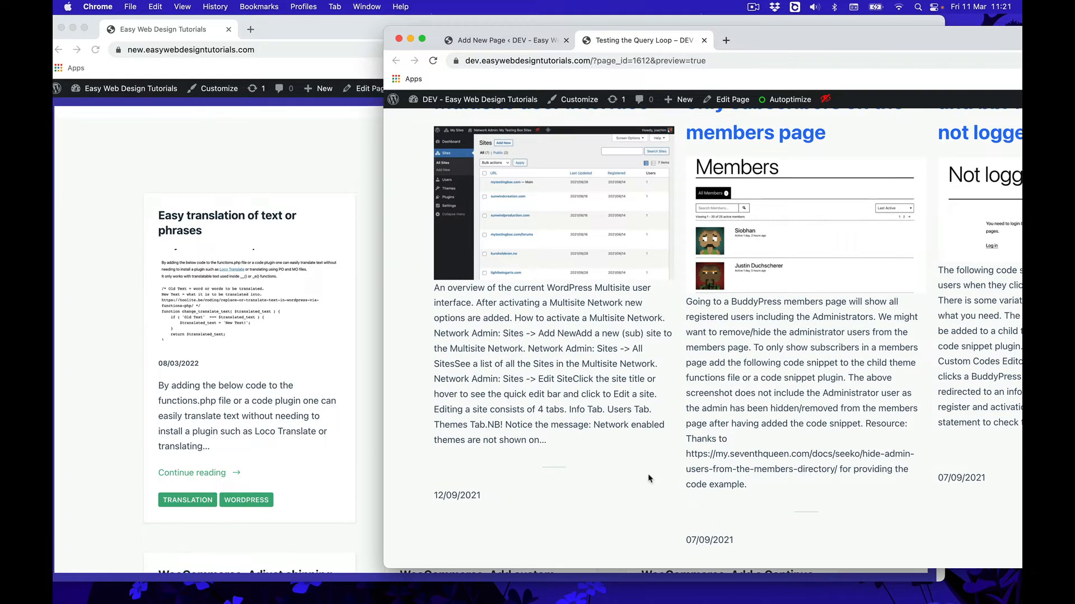
scroll(649, 479, down, 2)
scroll(649, 479, up, 5)
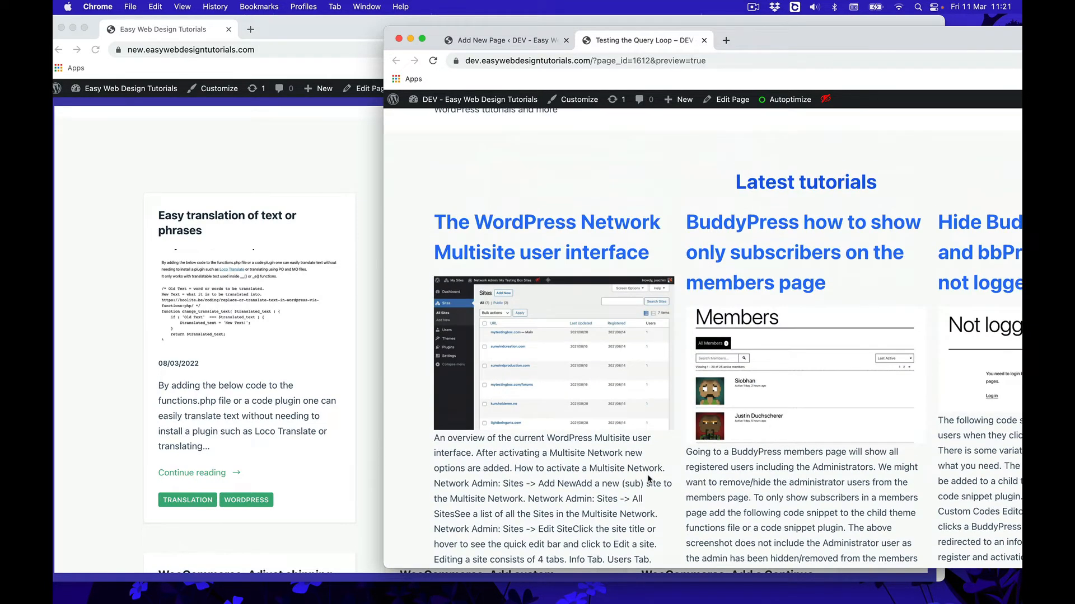
scroll(648, 479, down, 5)
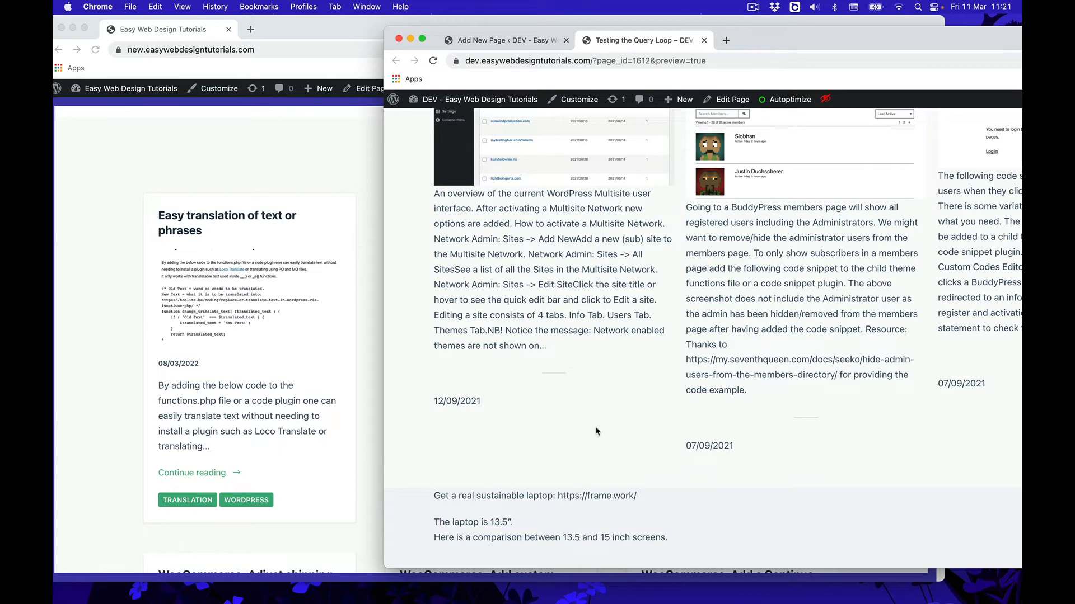
scroll(625, 434, up, 2)
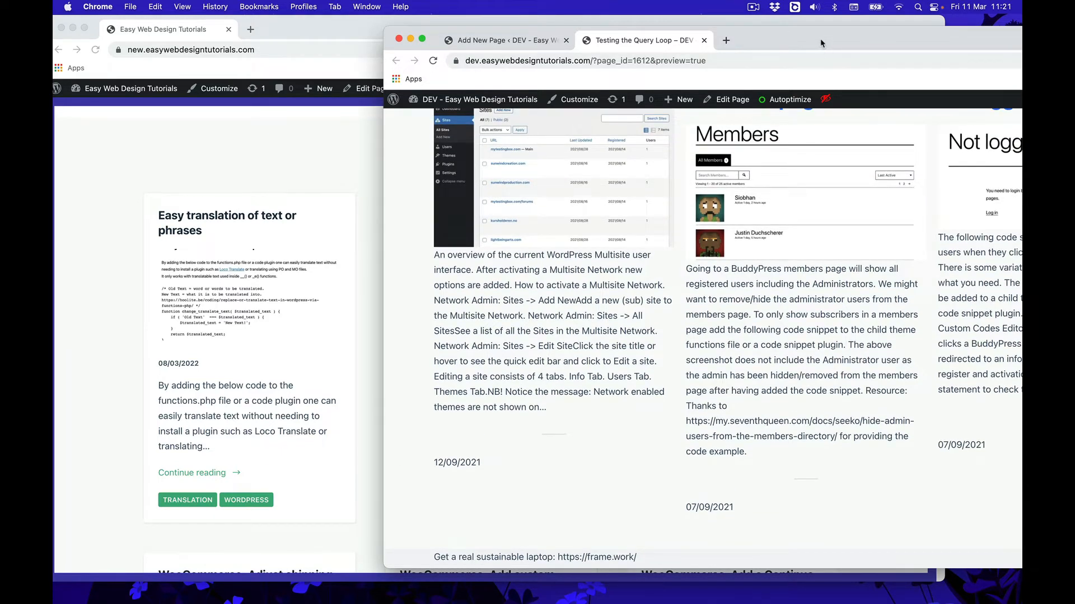
drag(822, 52, 612, 73)
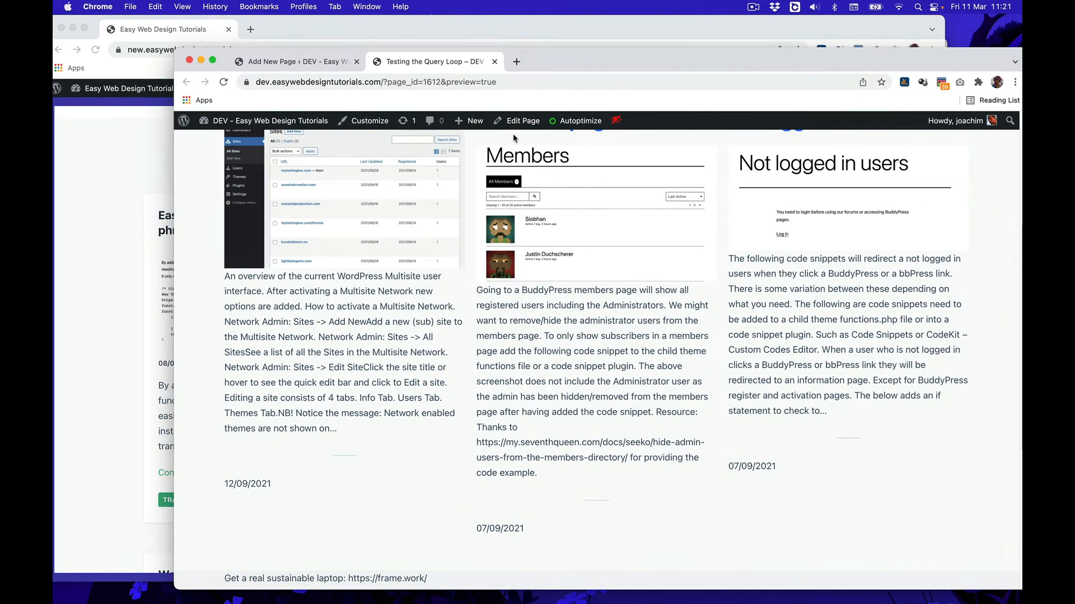
scroll(476, 312, up, 3)
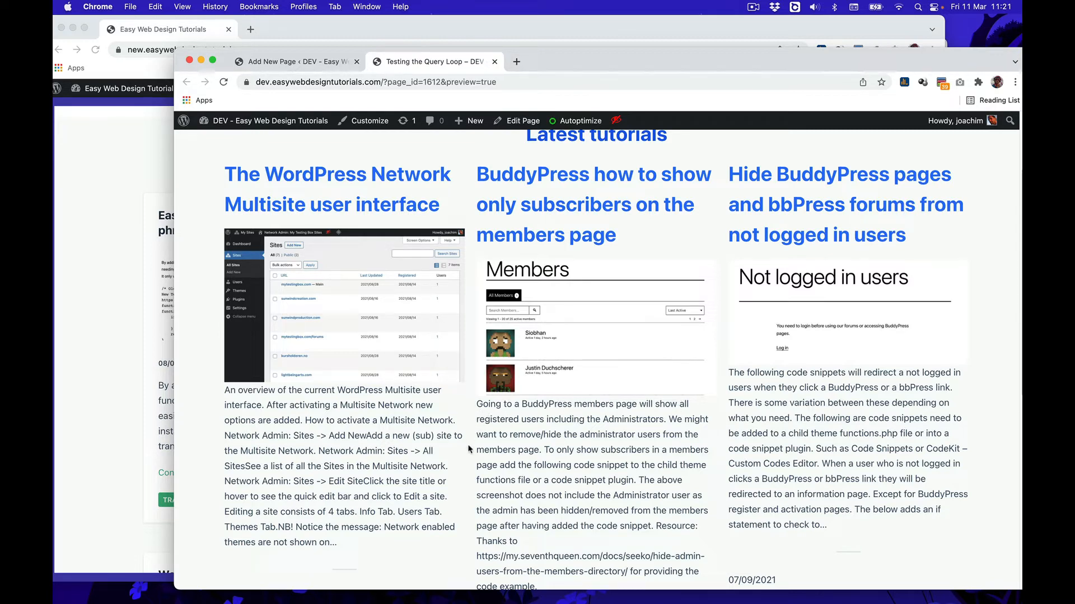
Step: Reopen the page for editing and set the font size of the tutorial post titles in the Query Loop to 20
click(518, 121)
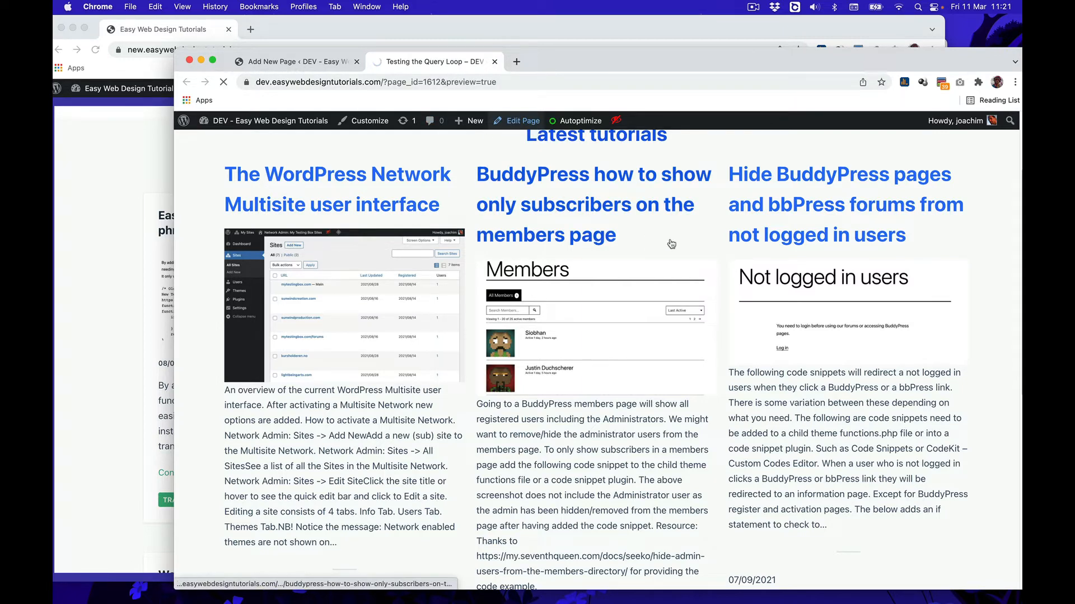
drag(760, 56, 752, 31)
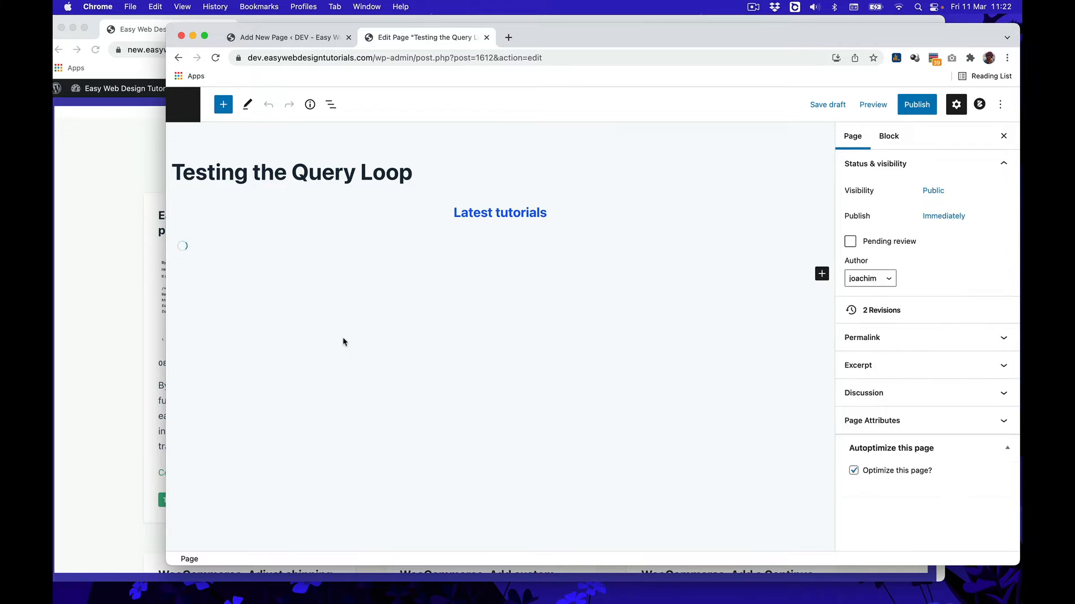
click(344, 289)
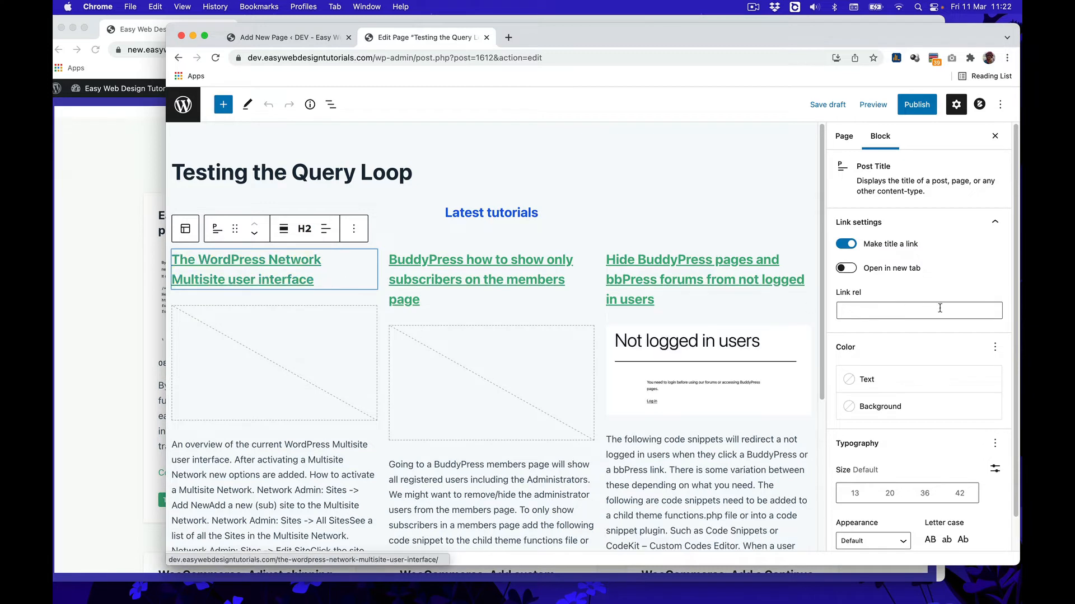
scroll(949, 364, down, 1)
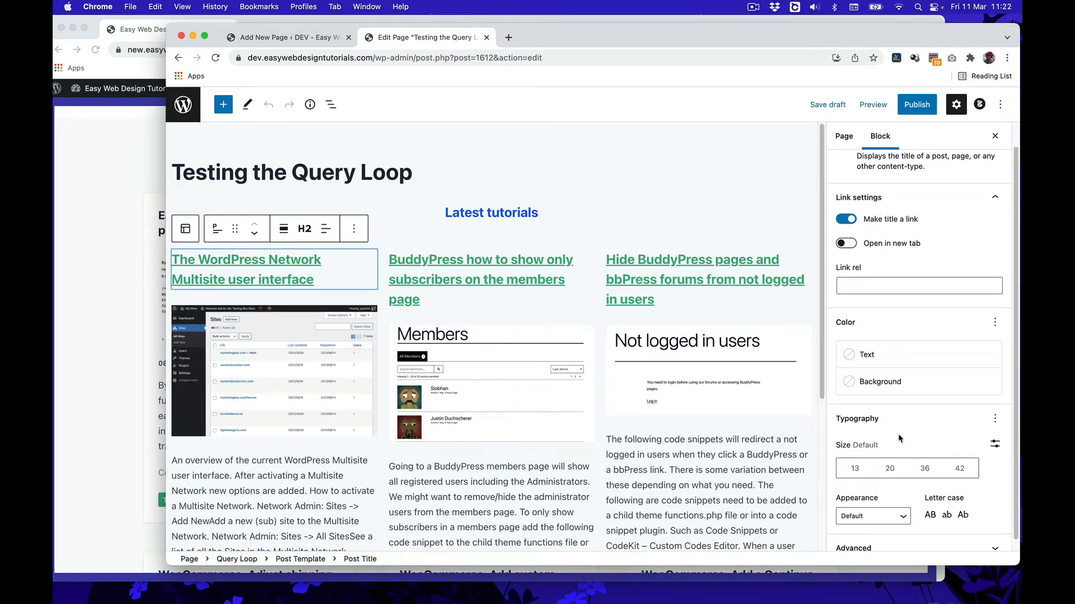
click(890, 469)
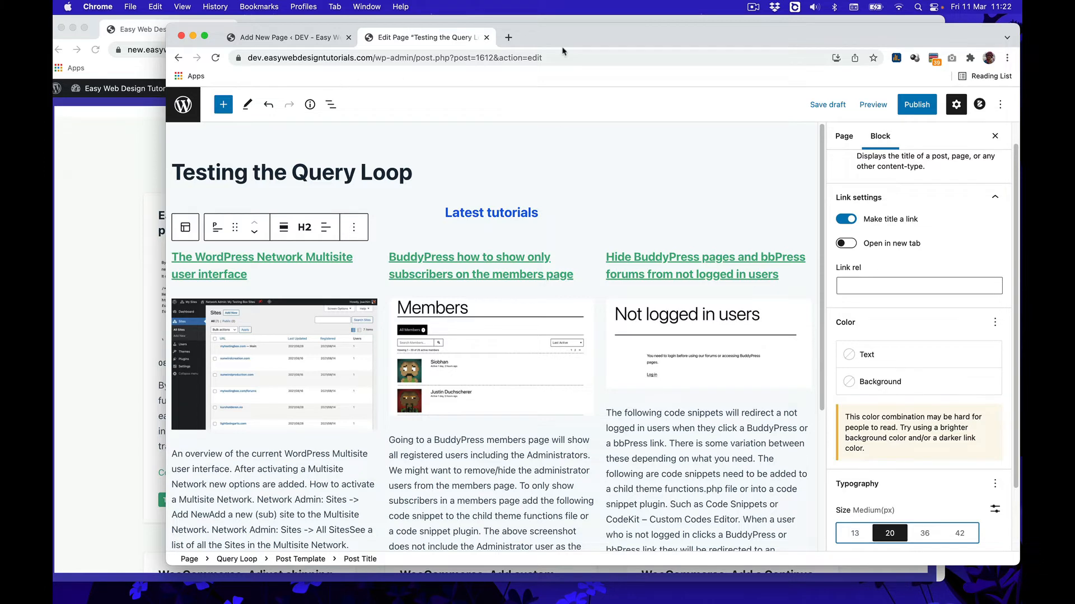
Step: Move the Post Date block up so it sits between the featured image and the excerpt
drag(563, 47, 600, 48)
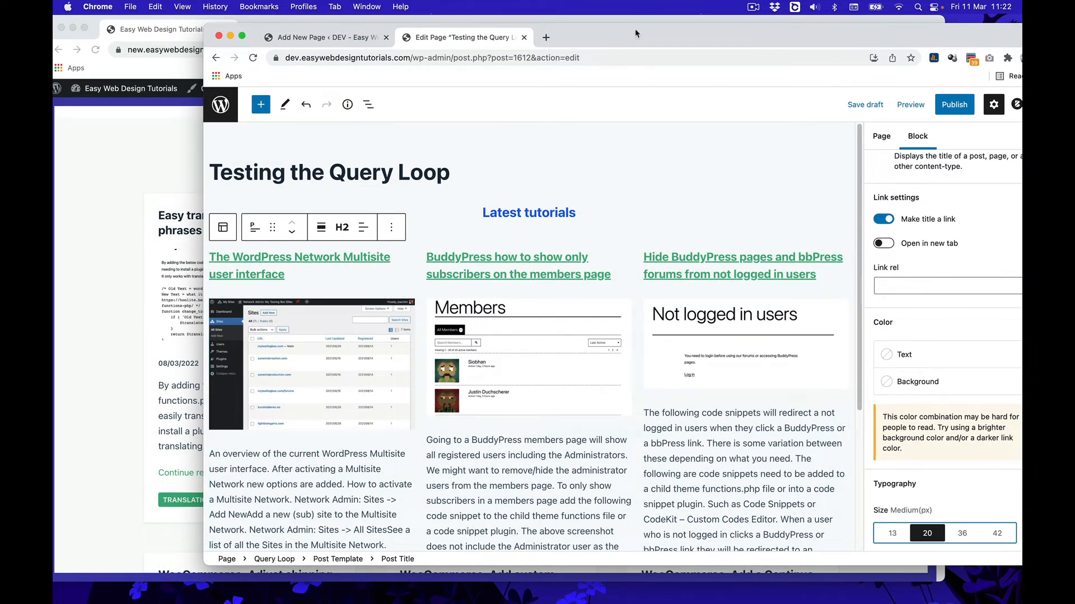
drag(641, 35, 666, 31)
scroll(396, 360, down, 5)
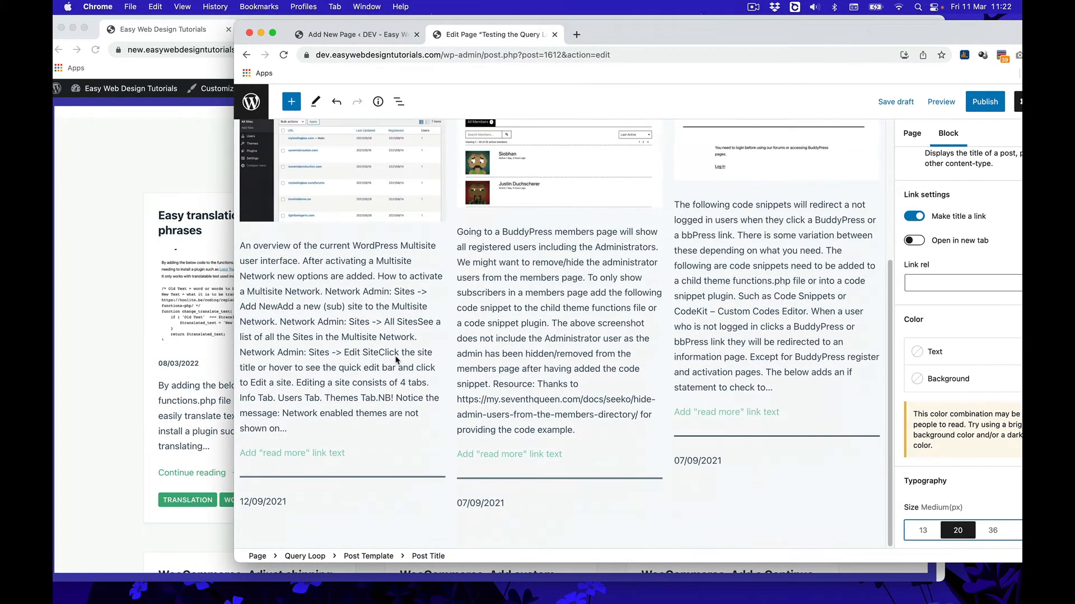
click(296, 505)
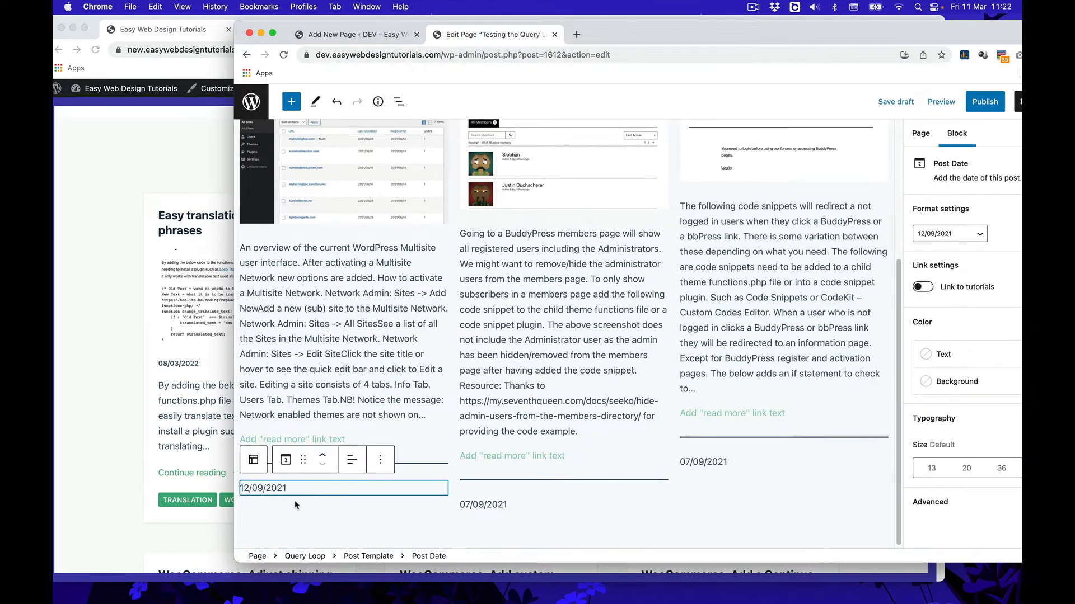
click(322, 457)
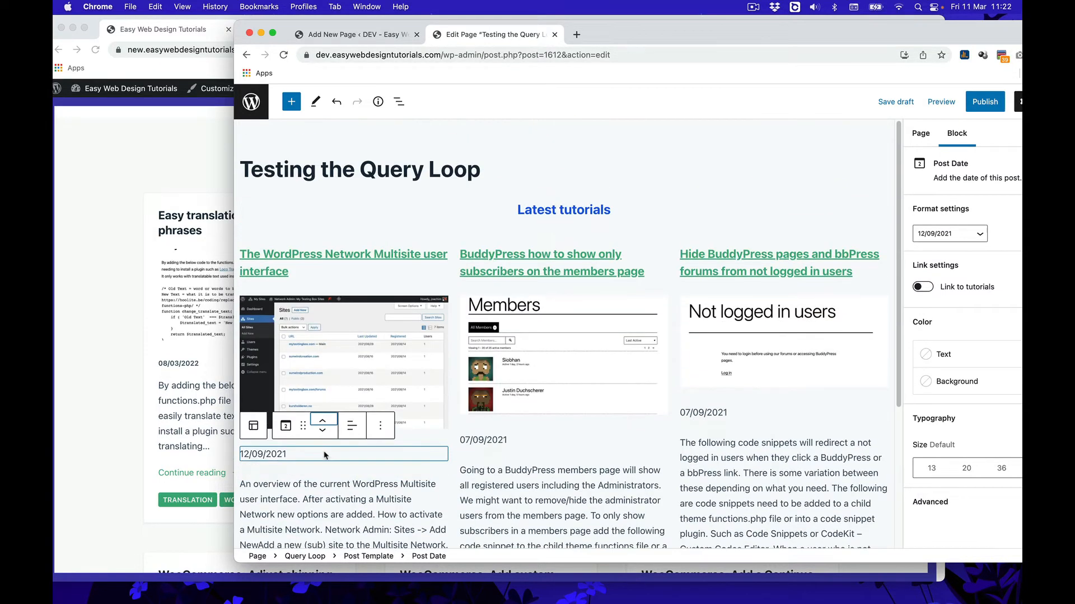
Step: Set the Post Excerpt's read more link text to "Continue reading ->"
scroll(400, 479, down, 5)
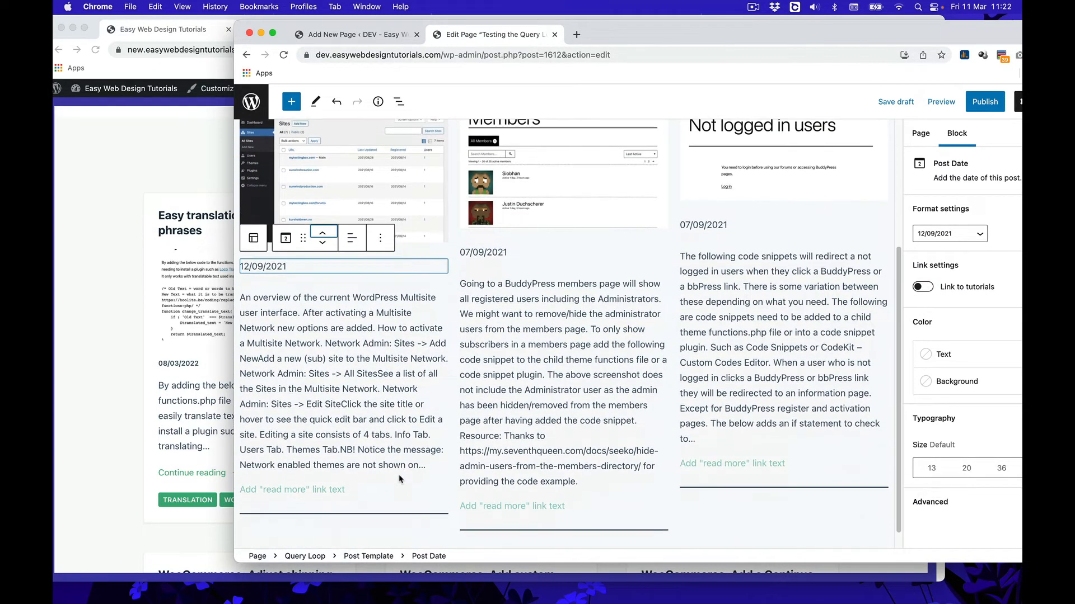
click(331, 479)
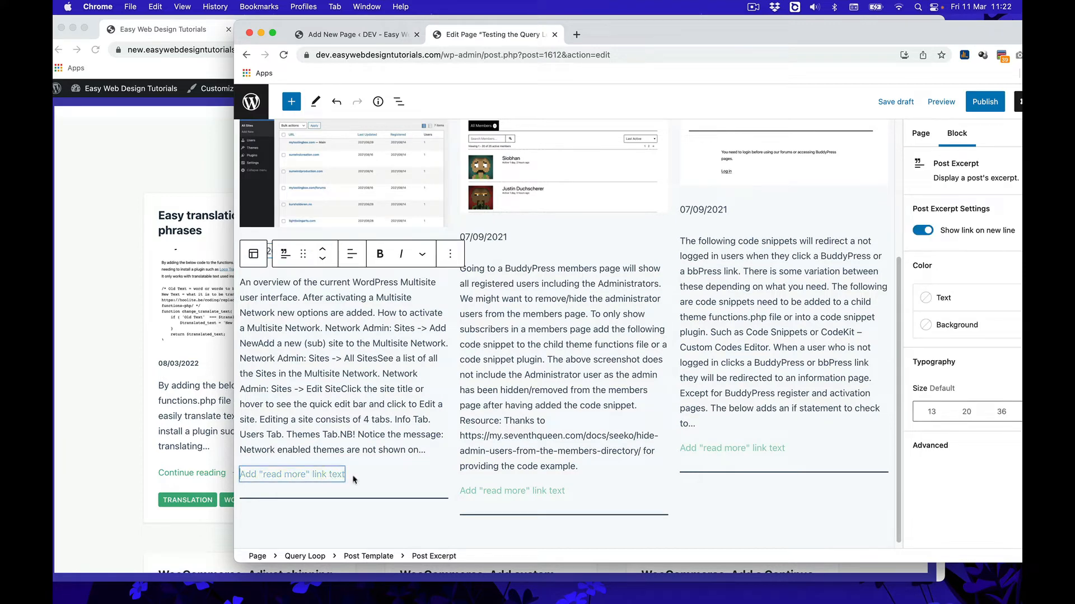
text(C)
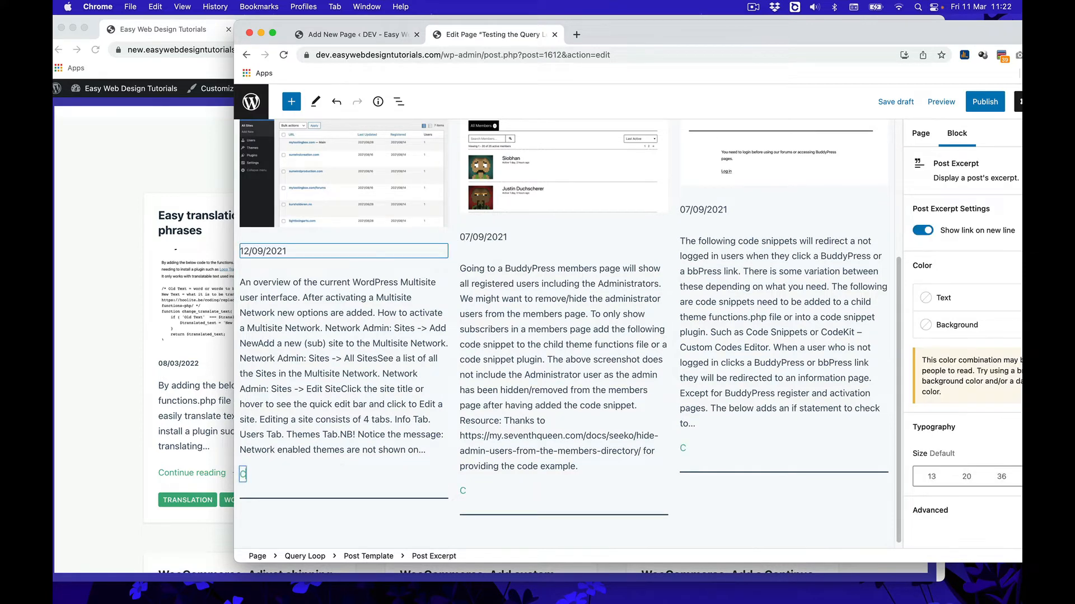
text(ontinue)
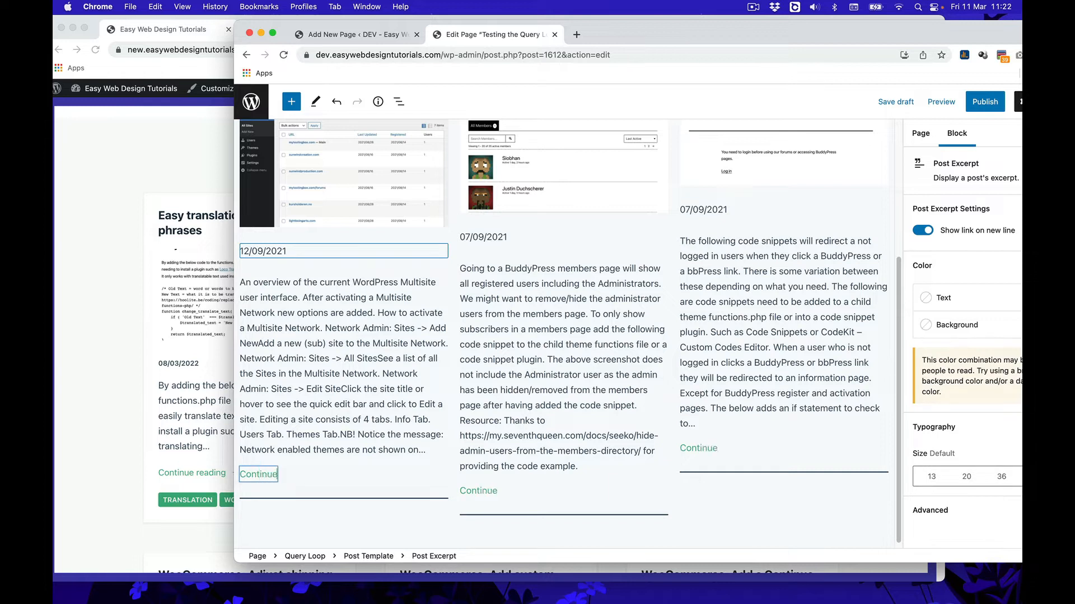
text( reading)
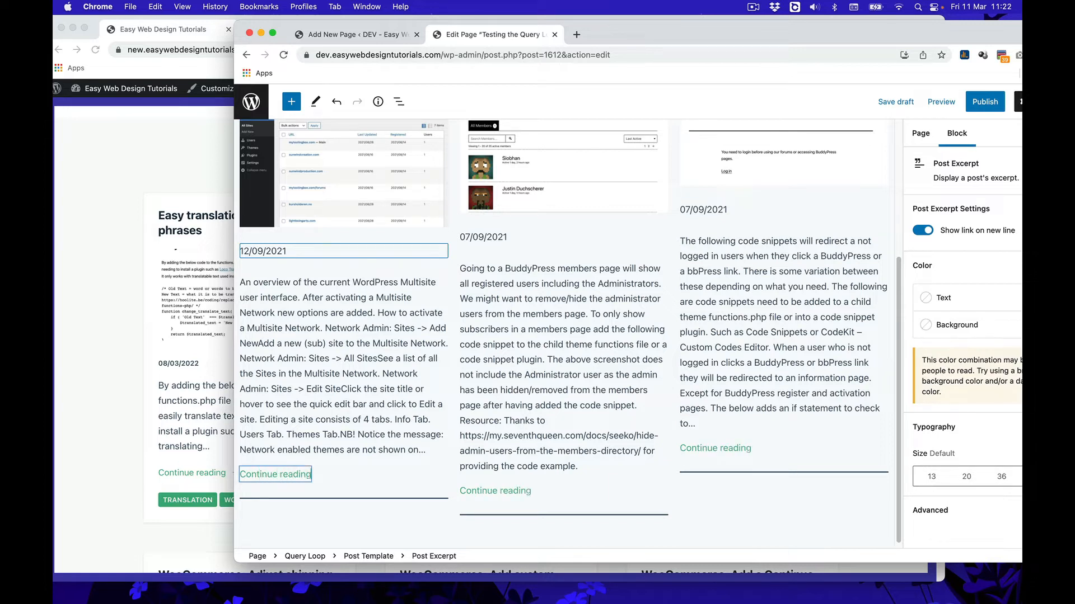
text( ->)
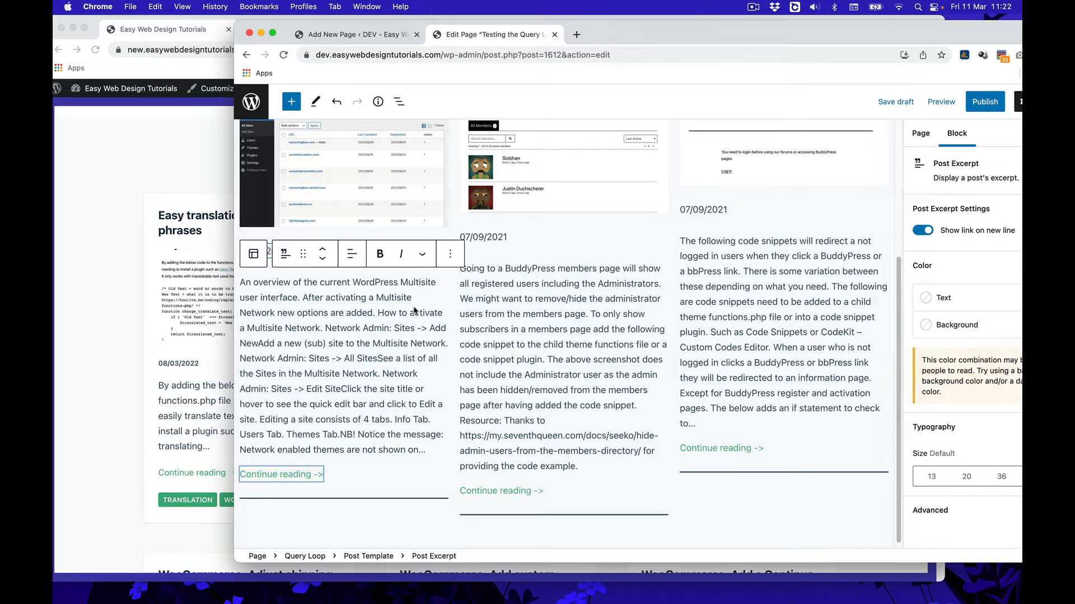
Step: Insert a Post Categories block between the excerpt and the separator in the post template
mouse_move(628, 42)
mouse_down()
mouse_move(774, 31)
mouse_move(616, 38)
mouse_up()
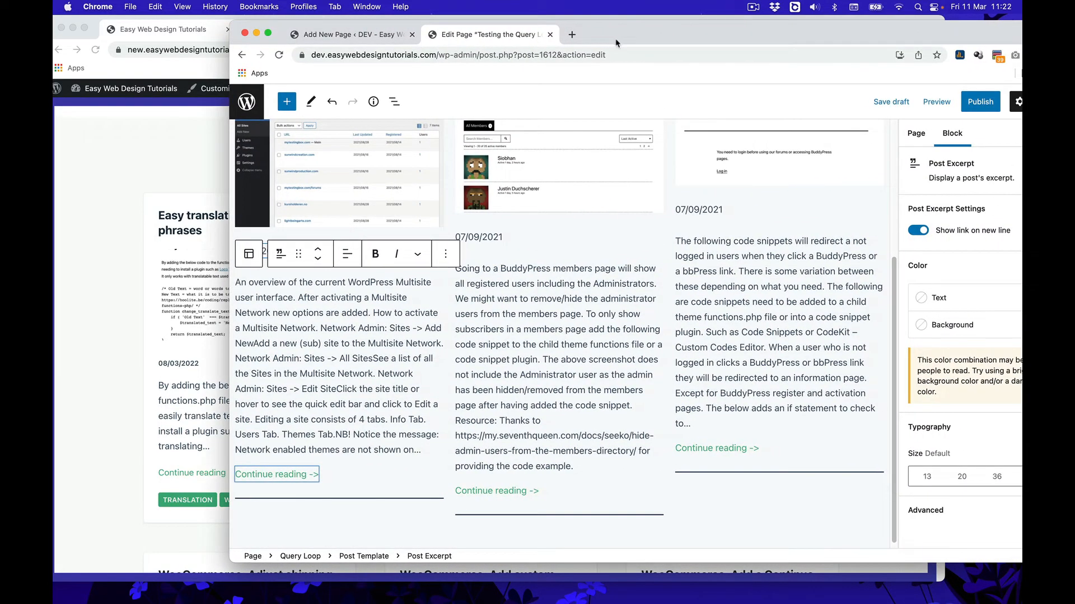
click(339, 491)
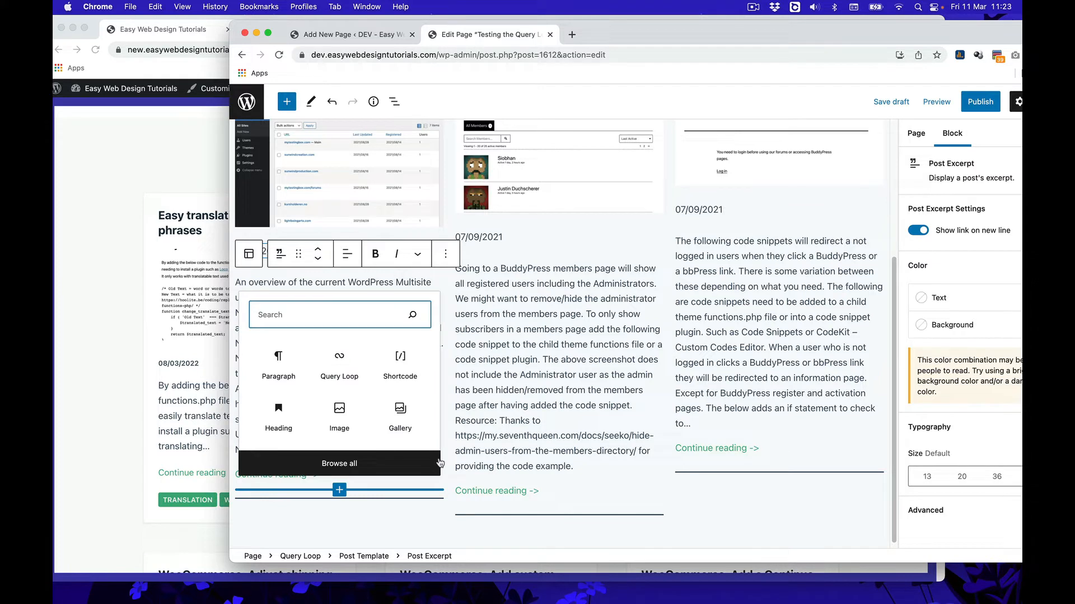
text(cate)
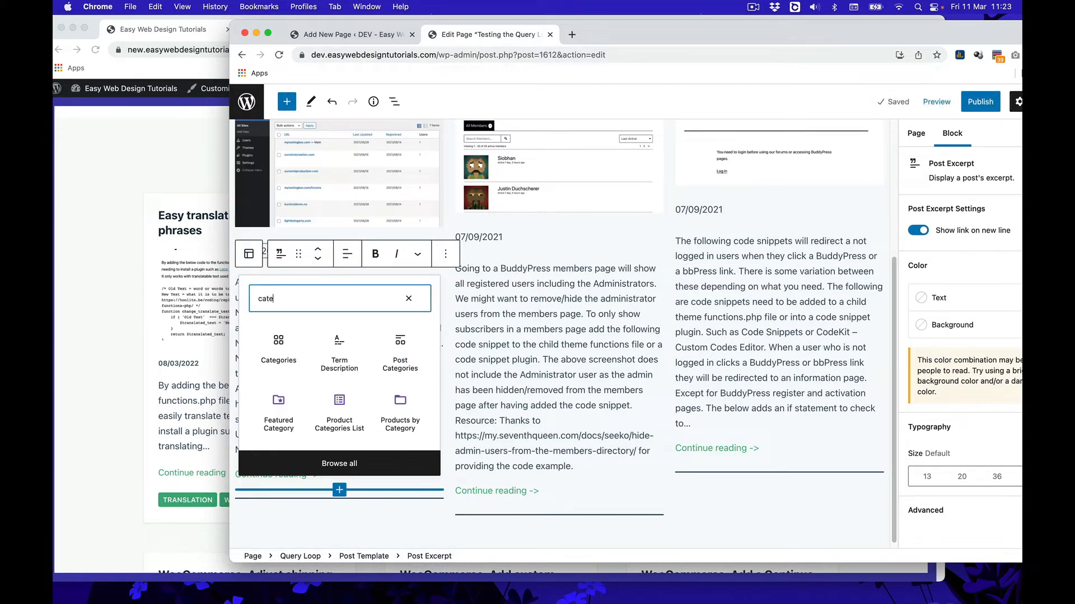
click(400, 350)
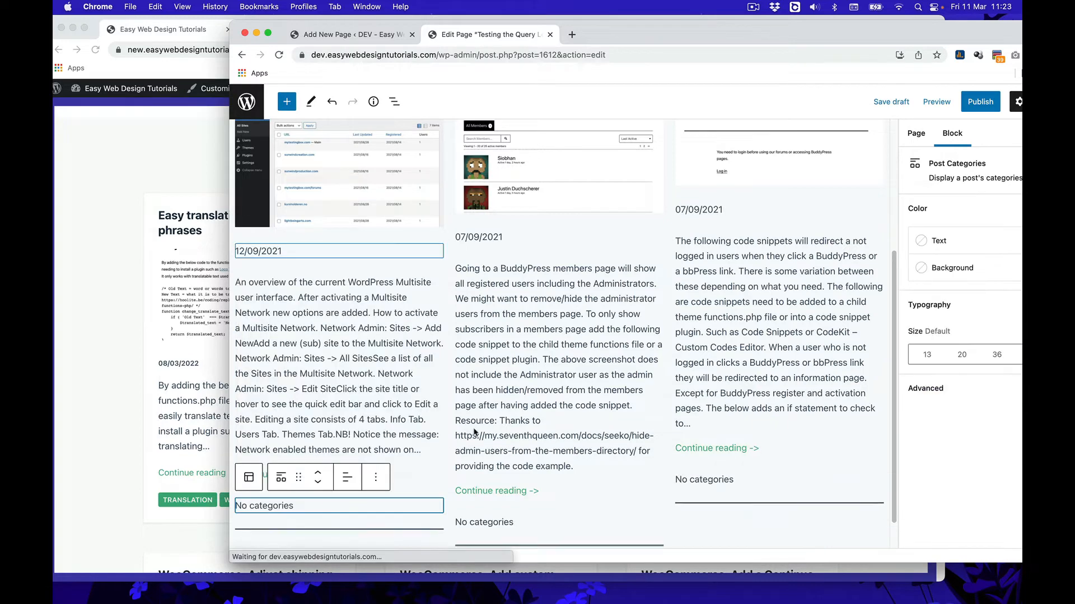
scroll(474, 433, down, 2)
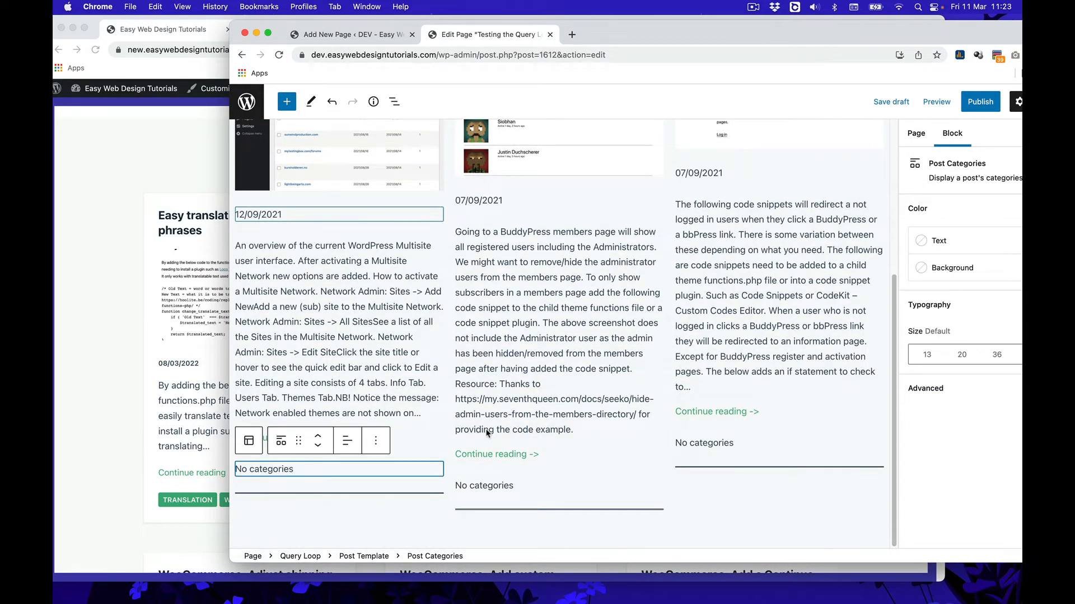
Step: Insert a Term Description block between the Post Categories block and the separator
mouse_move(339, 487)
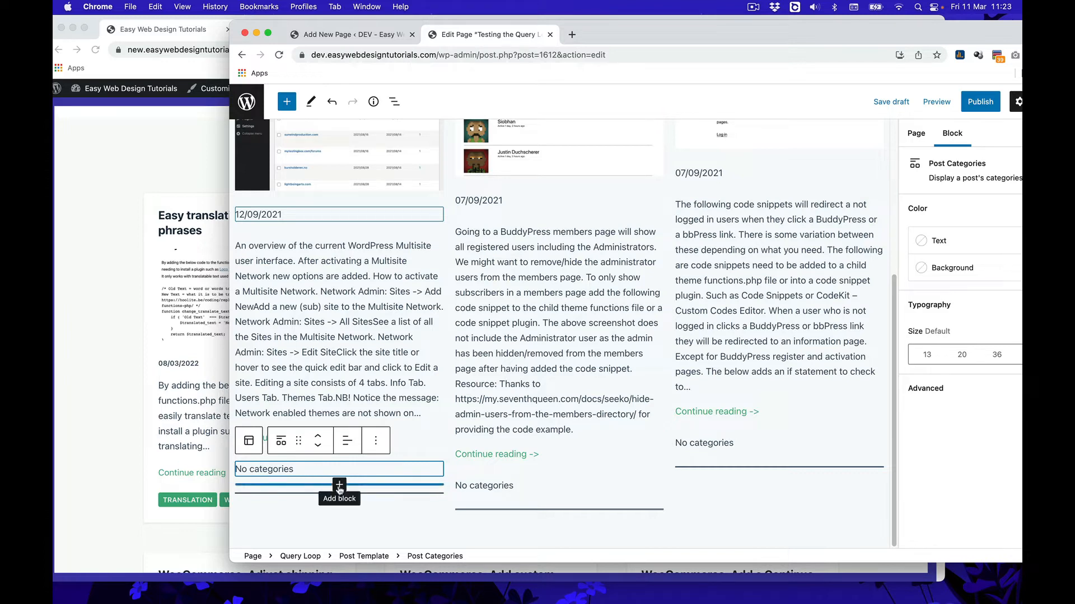
click(339, 486)
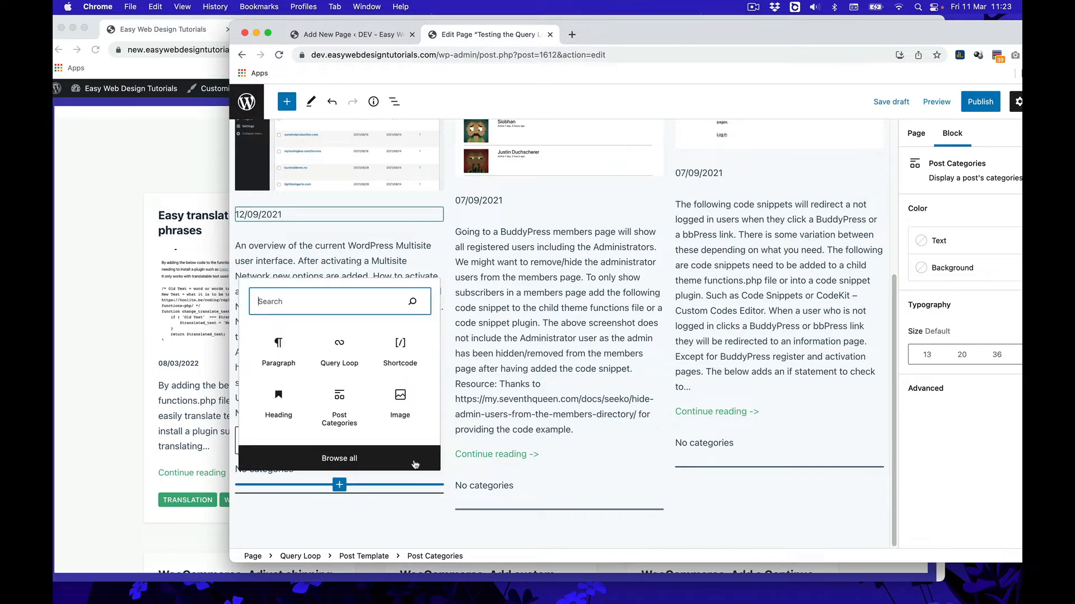
text(custom)
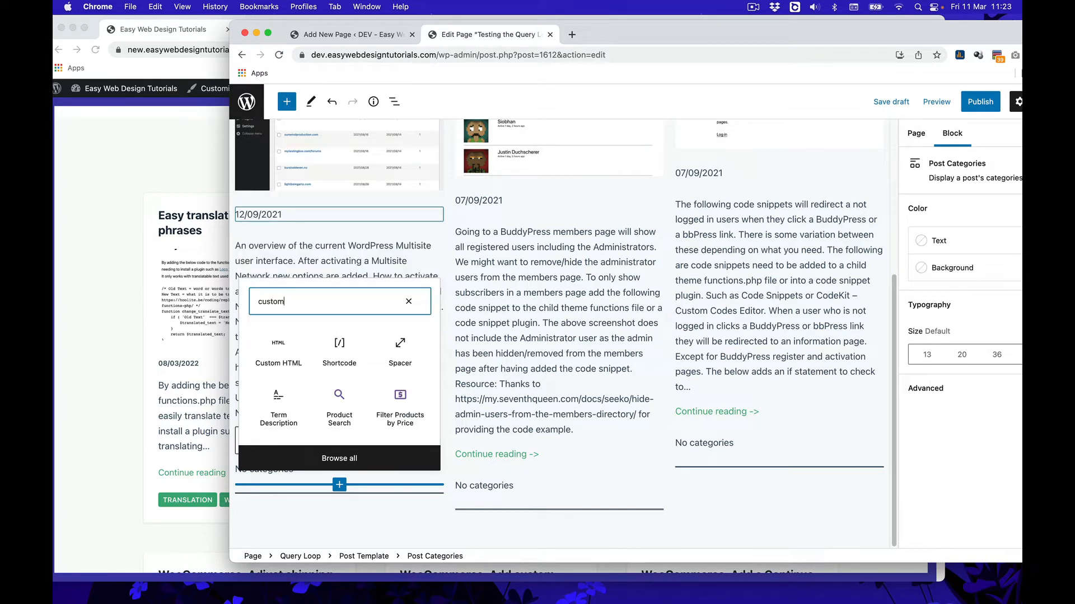
key(BackSpace)
key(BackSpace)
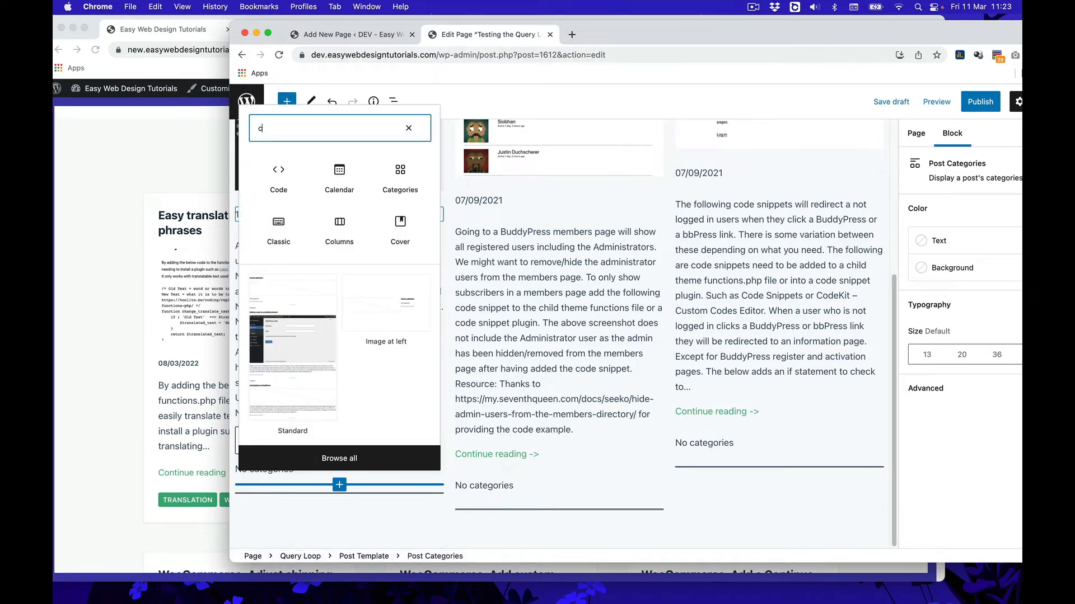
key(BackSpace)
text(ter)
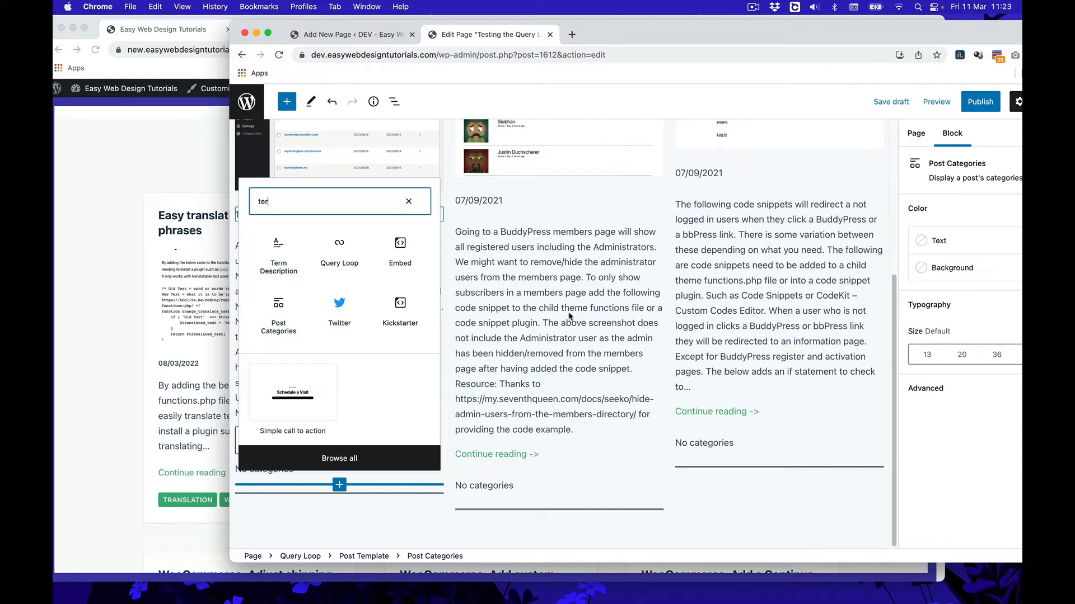
click(277, 260)
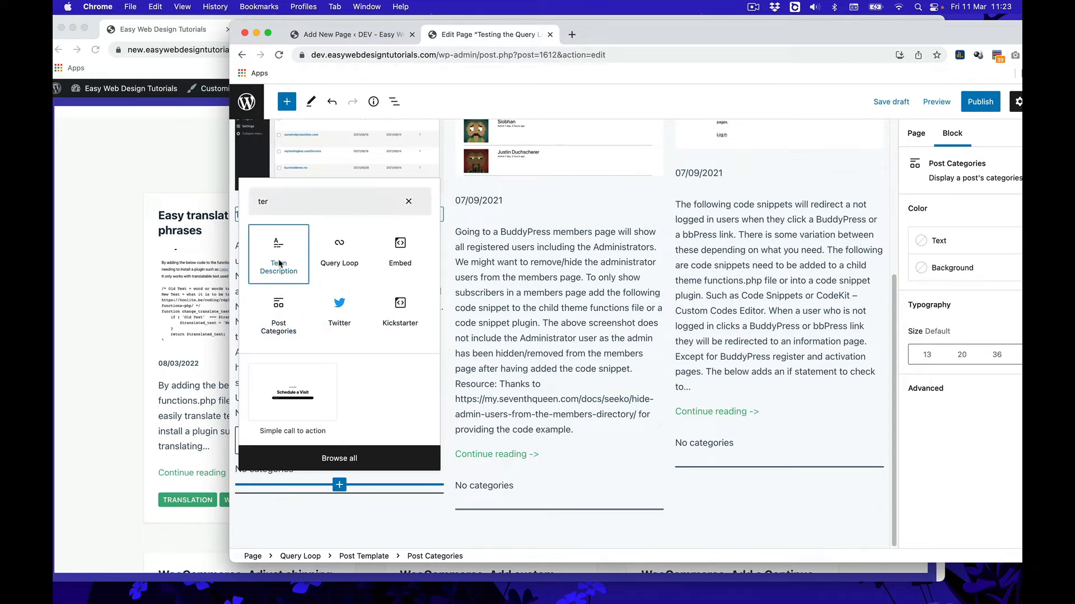
scroll(417, 412, down, 1)
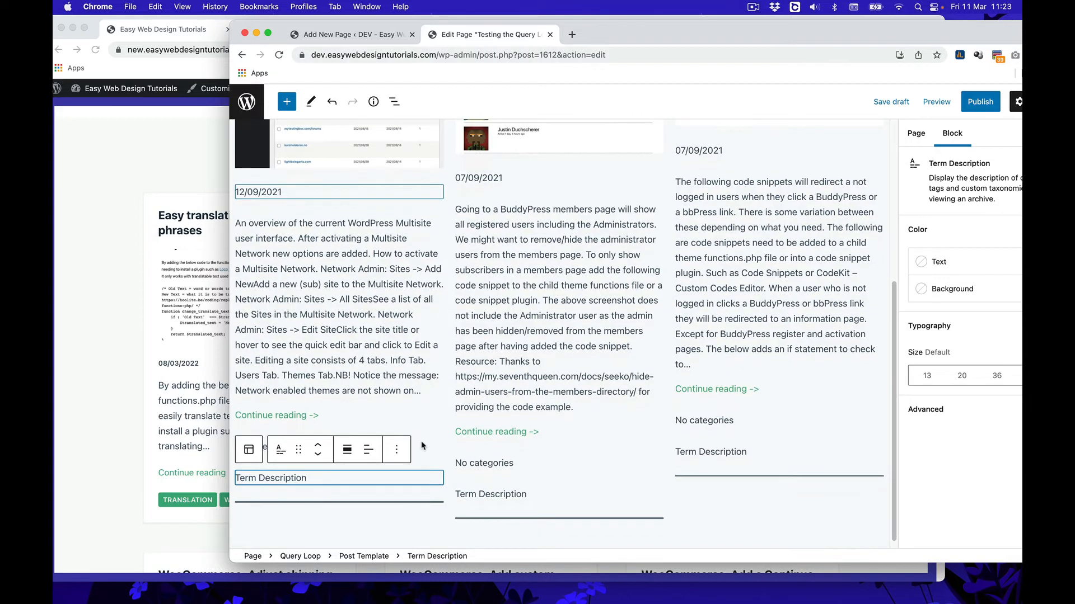
Step: Select the Post Categories block in the first tutorial column and bring its block settings fully into view
click(432, 453)
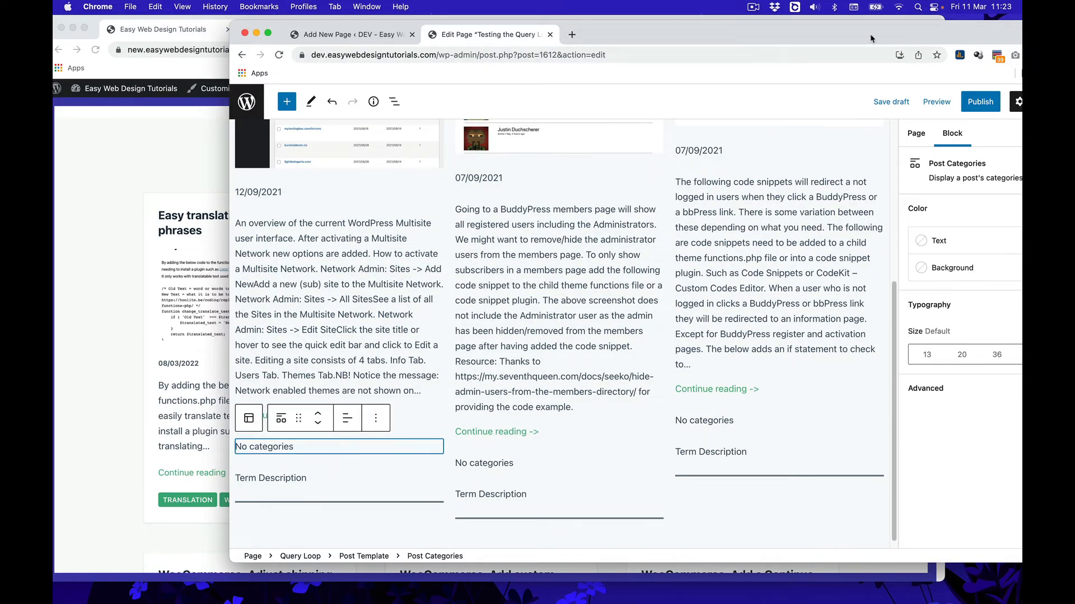
drag(869, 34, 807, 33)
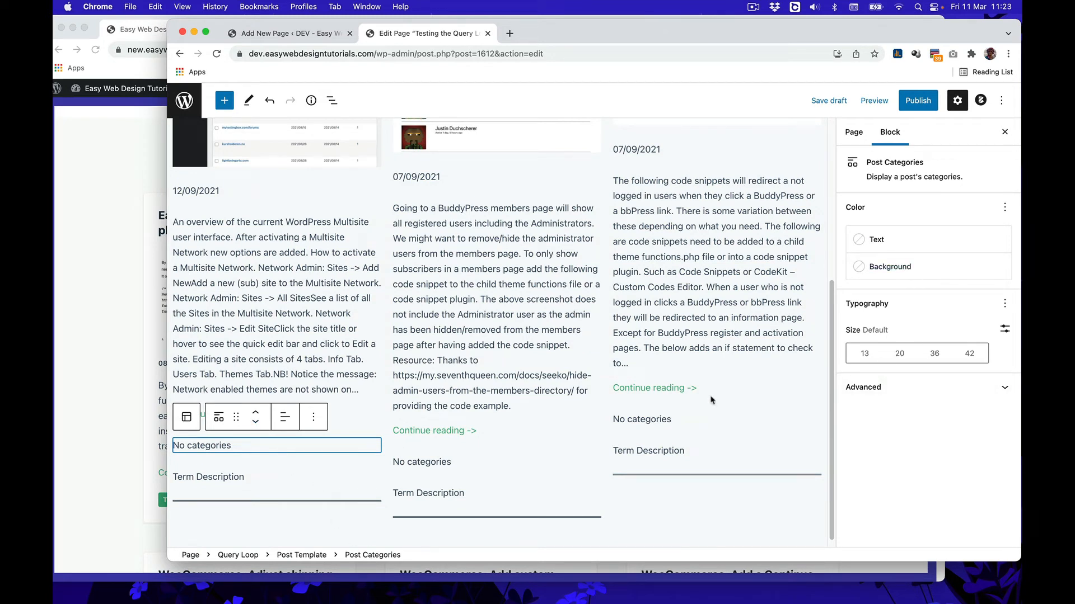
Step: Review the Query Loop block's settings down to its Tutorial Categories filter
click(299, 270)
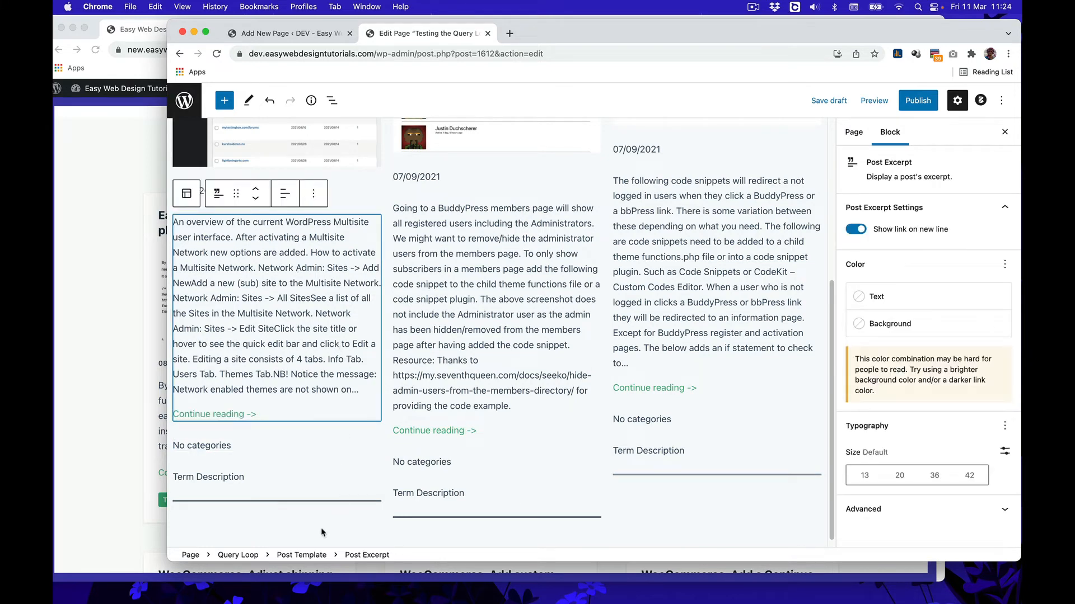
click(250, 556)
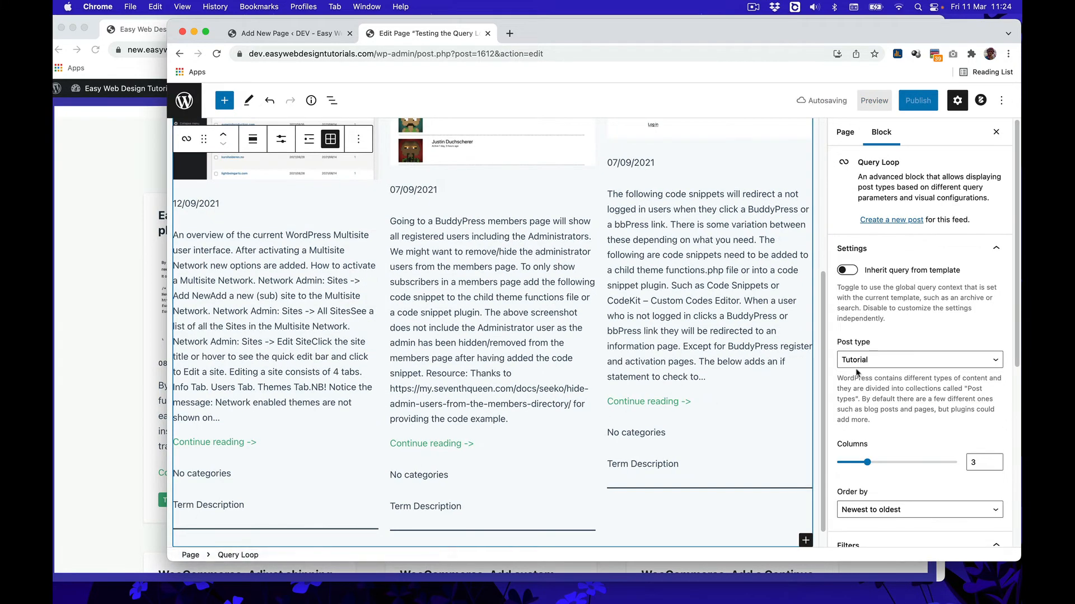
scroll(910, 395, down, 3)
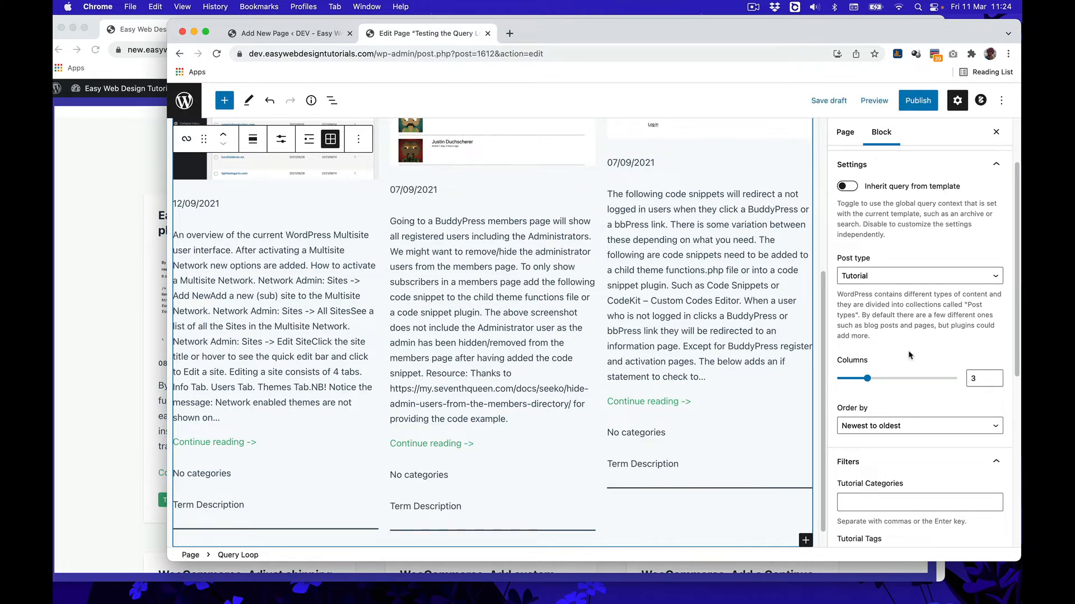
scroll(907, 364, down, 2)
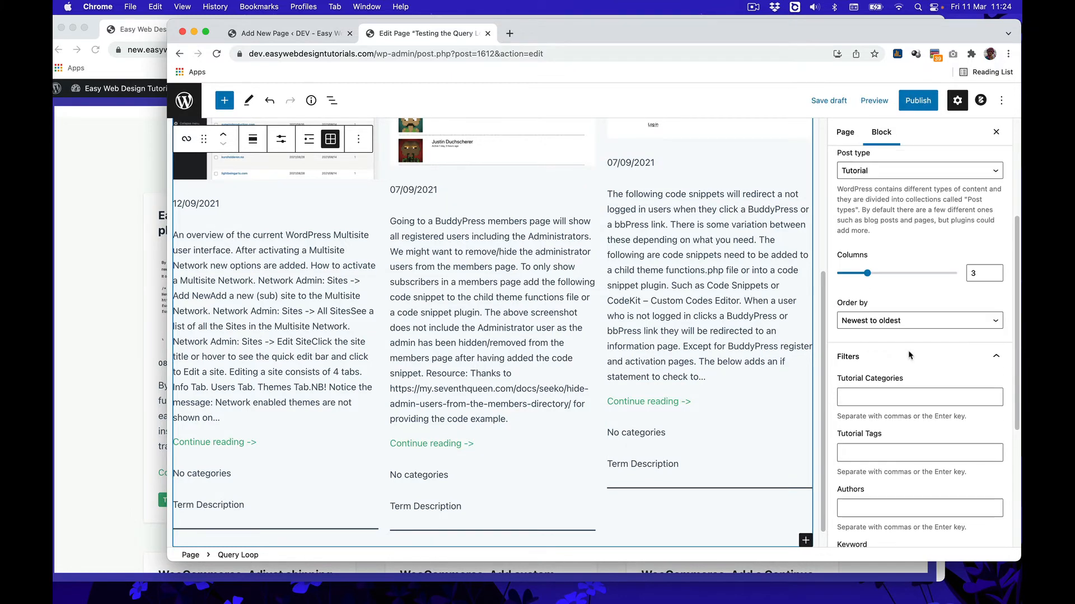
click(882, 395)
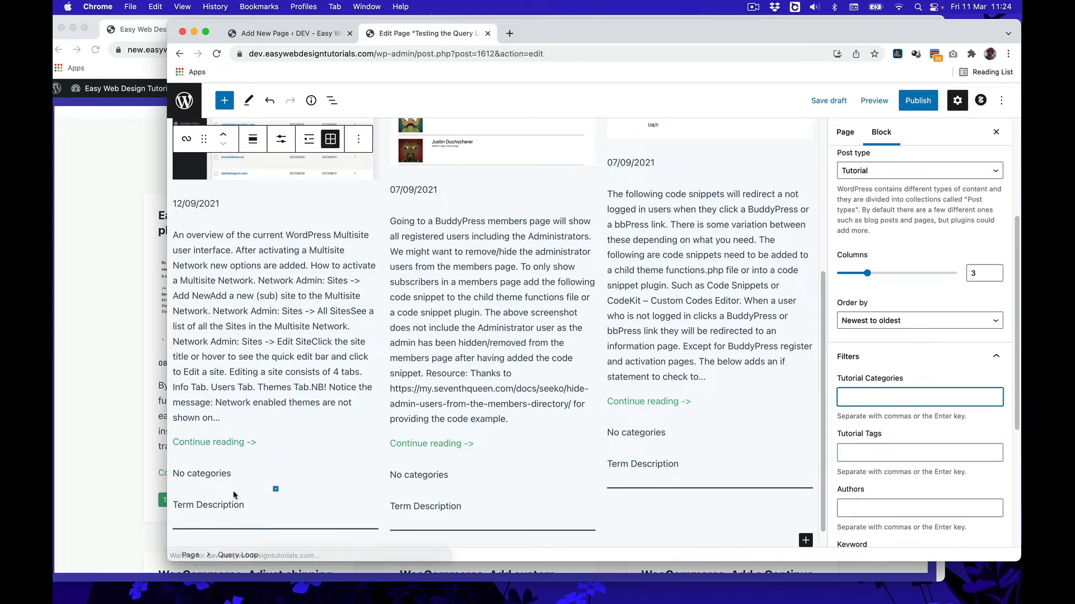
Step: Inspect the Post Categories, Post Template, Query Loop and Post Excerpt blocks around the first tutorial card
click(214, 475)
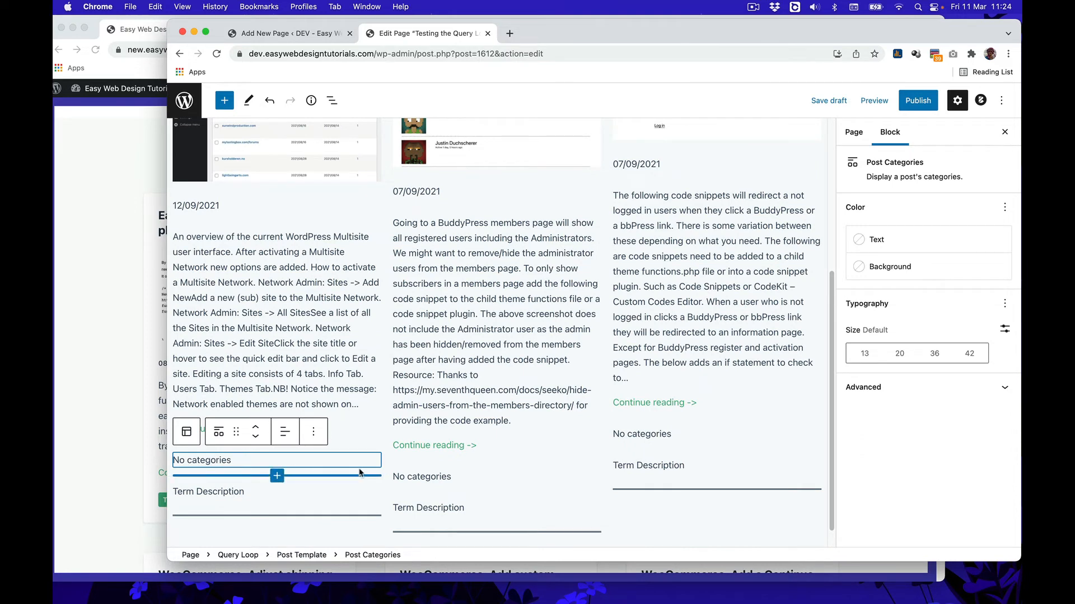
click(315, 556)
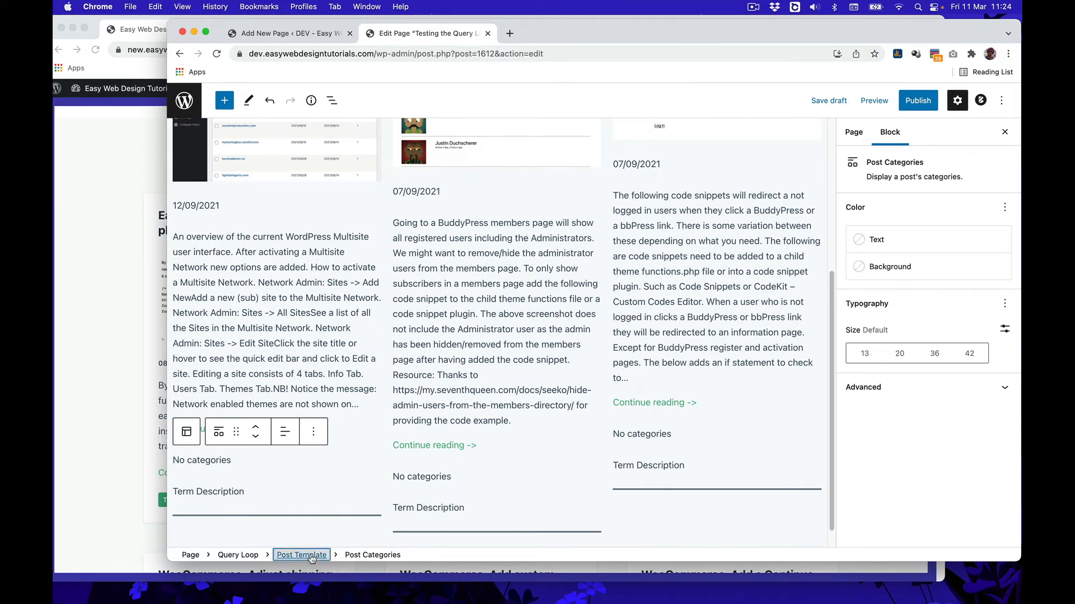
click(238, 556)
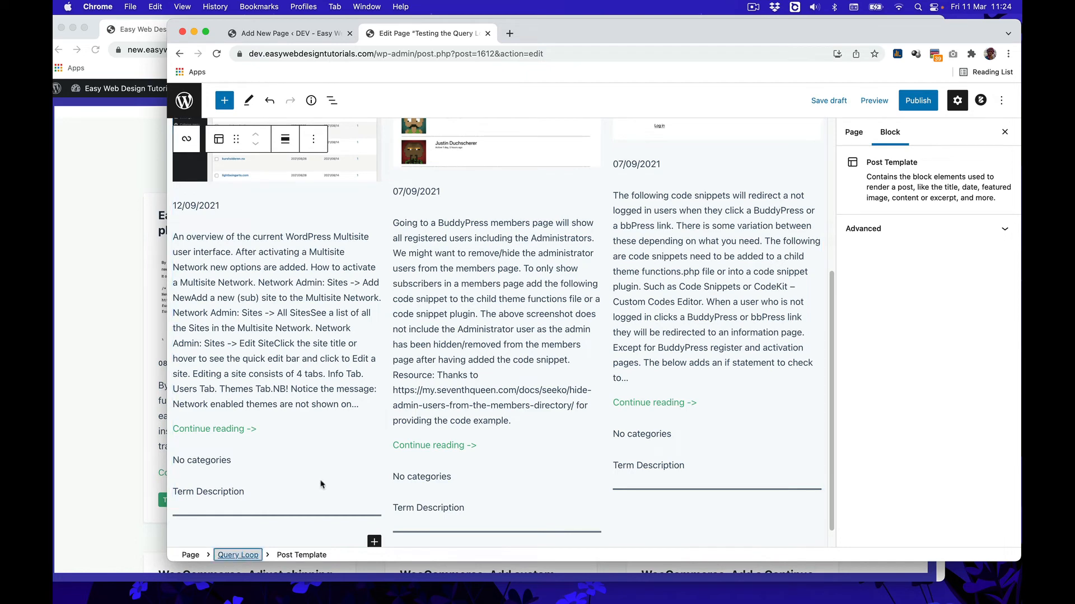
scroll(374, 436, up, 3)
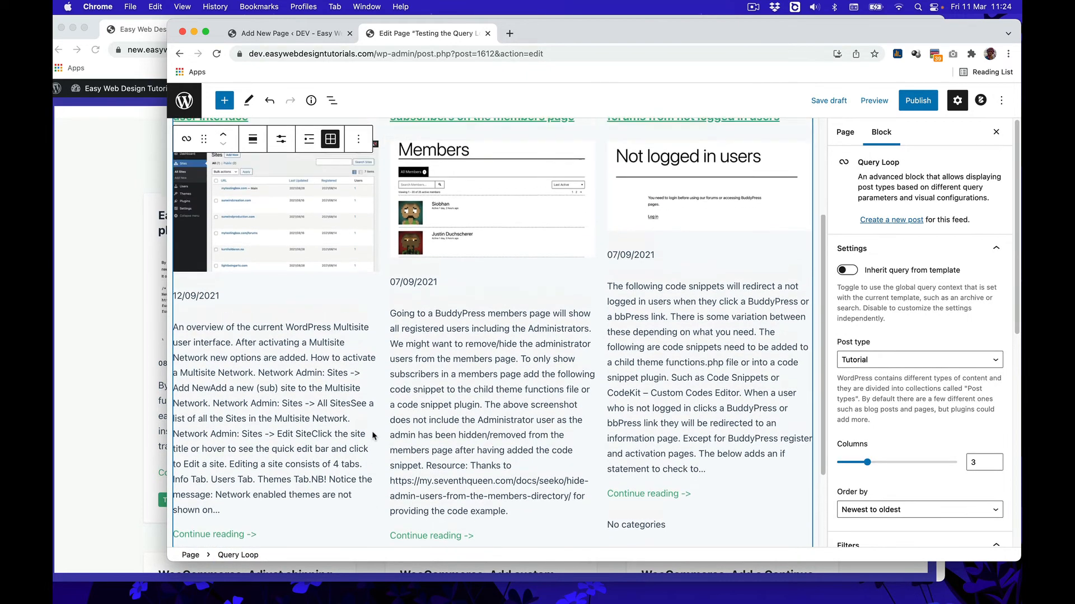
click(322, 366)
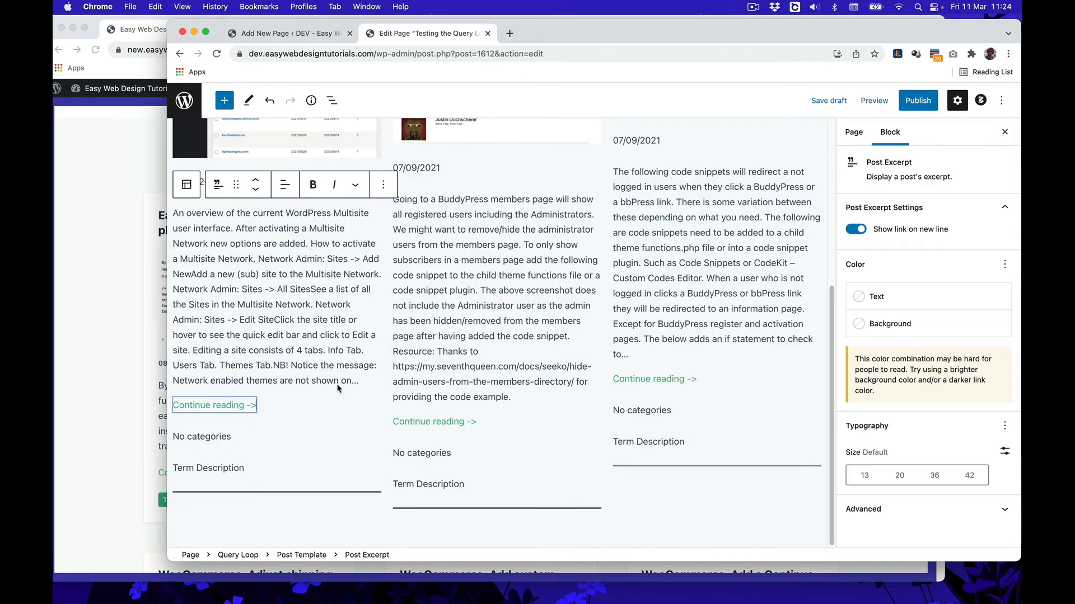
scroll(338, 388, up, 5)
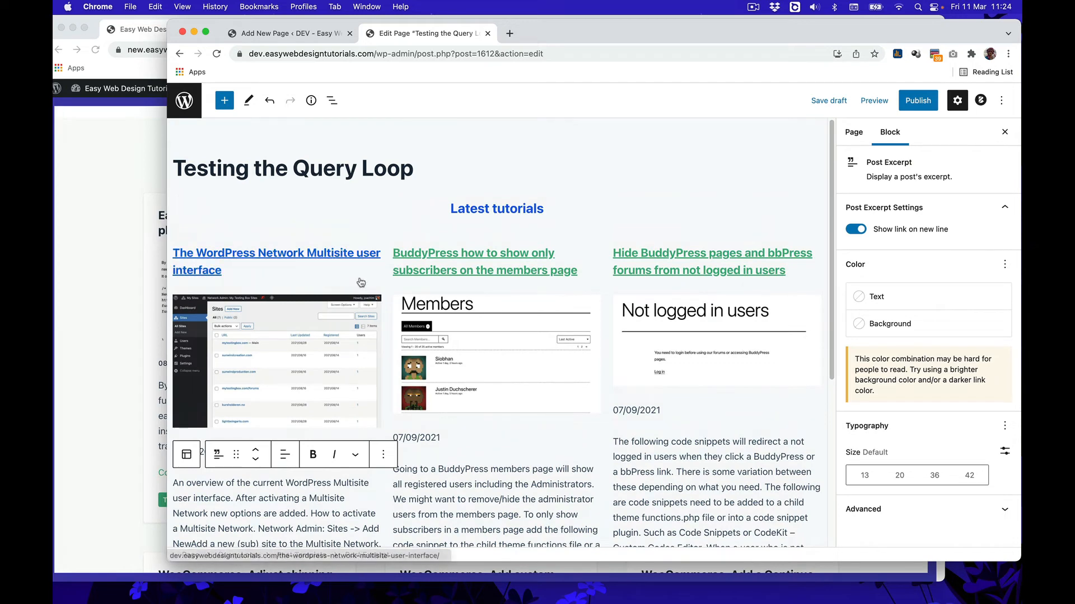
scroll(371, 432, down, 1)
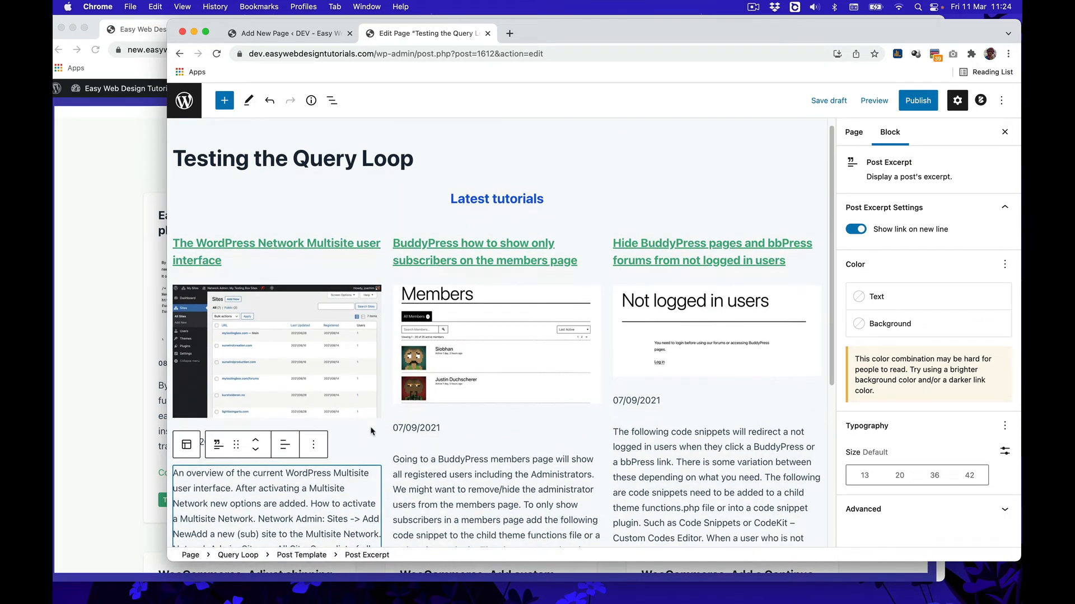
scroll(372, 431, down, 5)
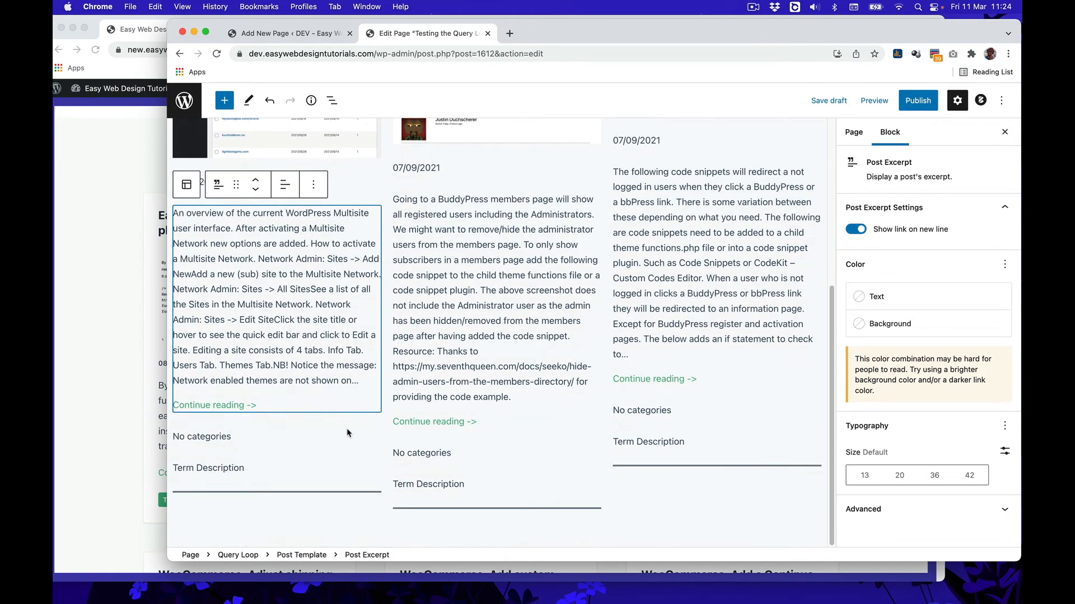
Step: Inspect the Term Description and Post Template blocks, and examine the Query Loop's full settings and filters for category display options
click(347, 434)
click(329, 472)
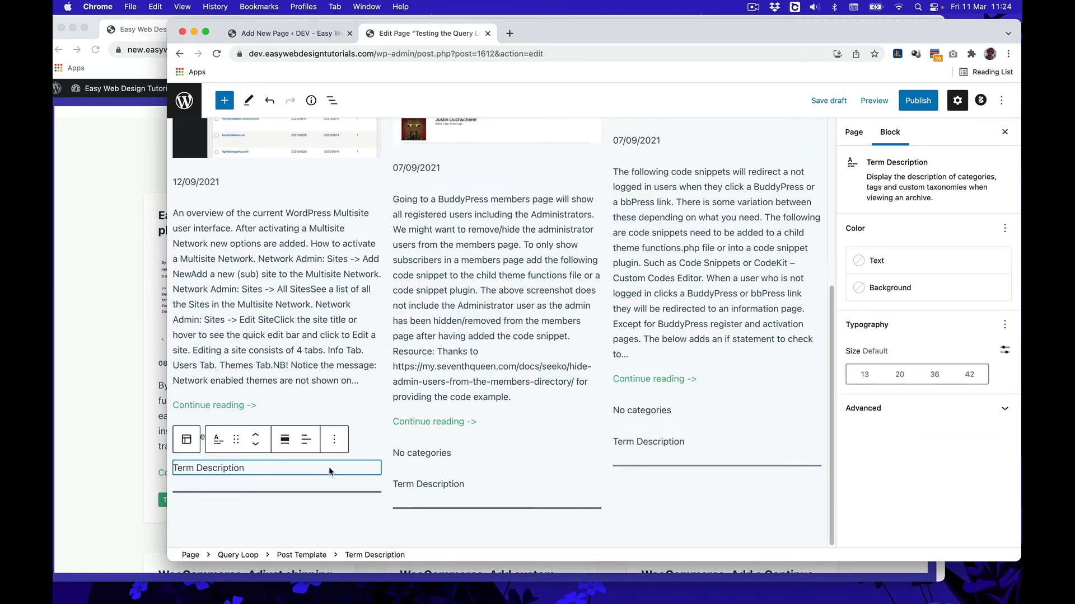
click(302, 555)
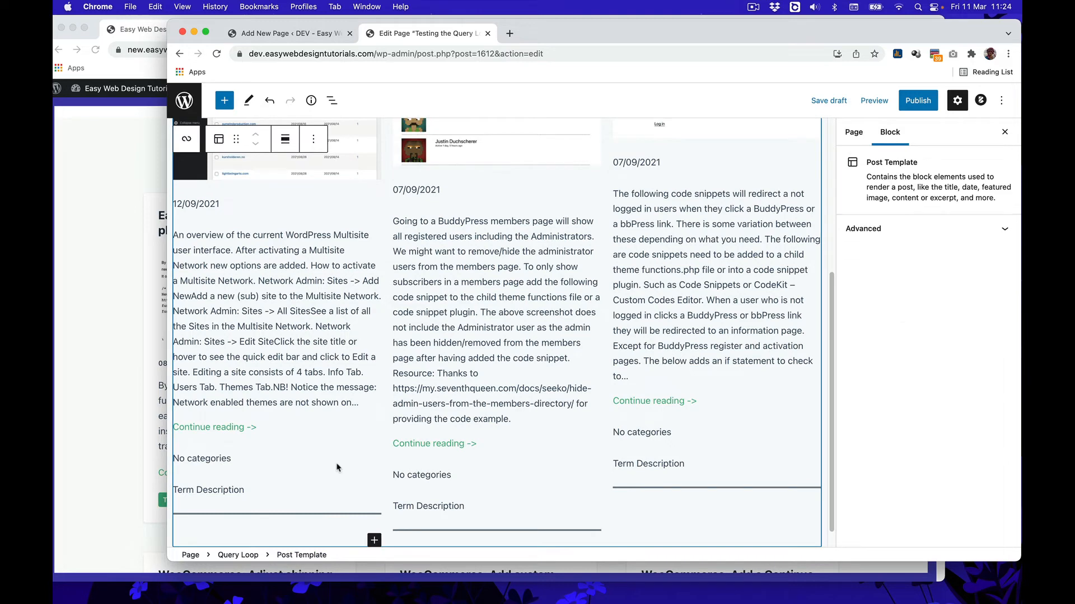
click(238, 556)
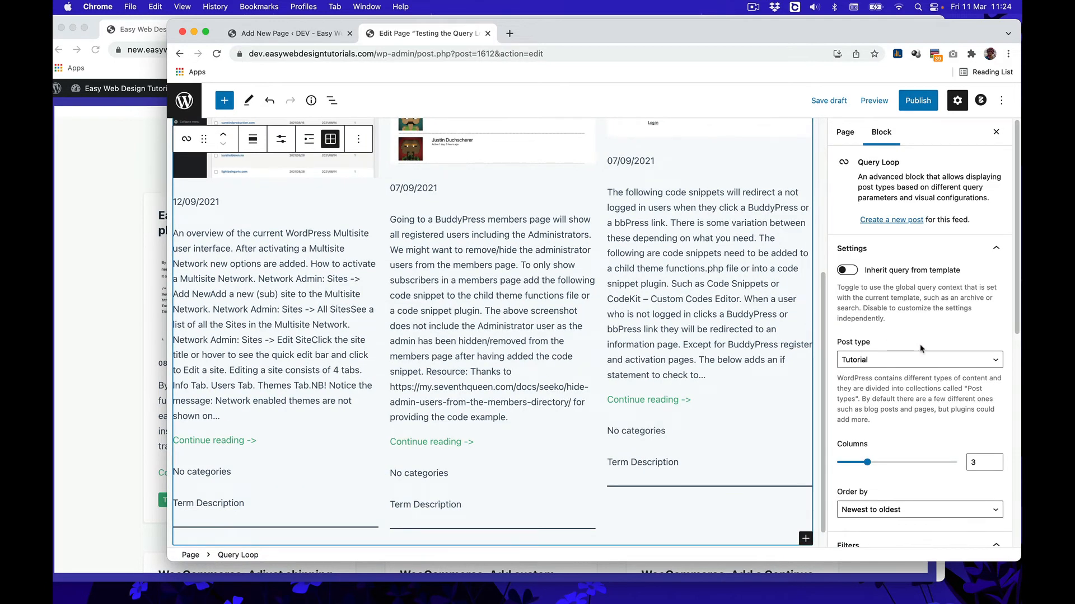
scroll(921, 349, down, 3)
scroll(921, 349, down, 5)
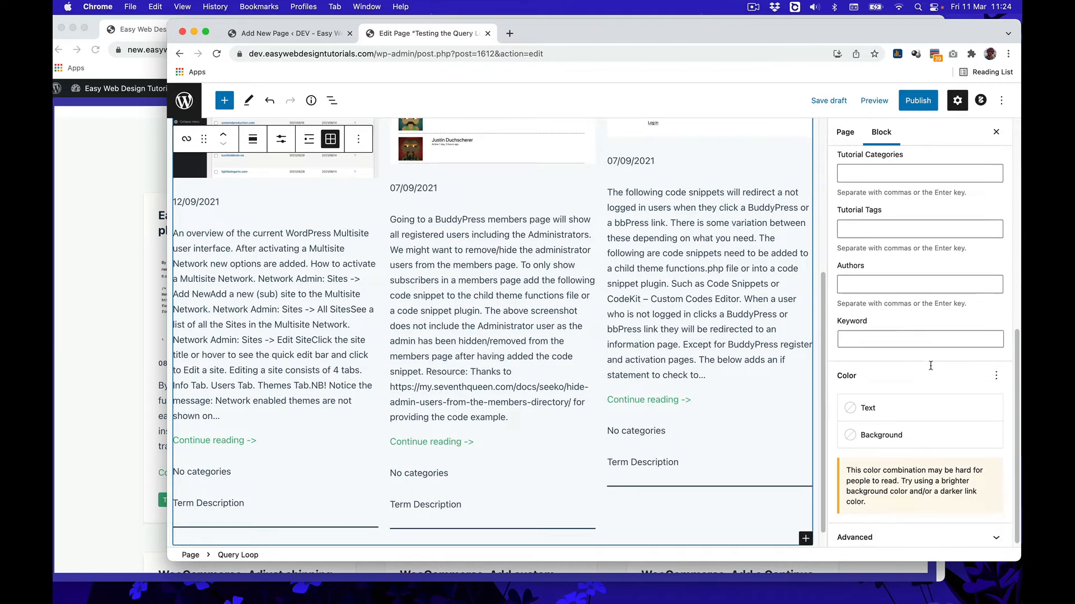
scroll(933, 380, up, 6)
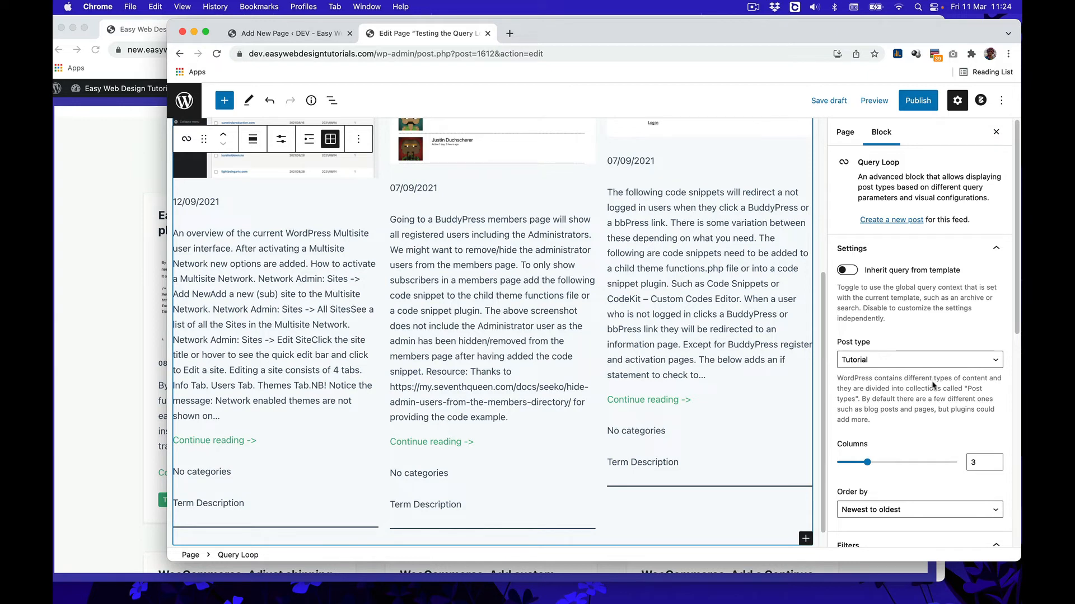
scroll(924, 398, down, 3)
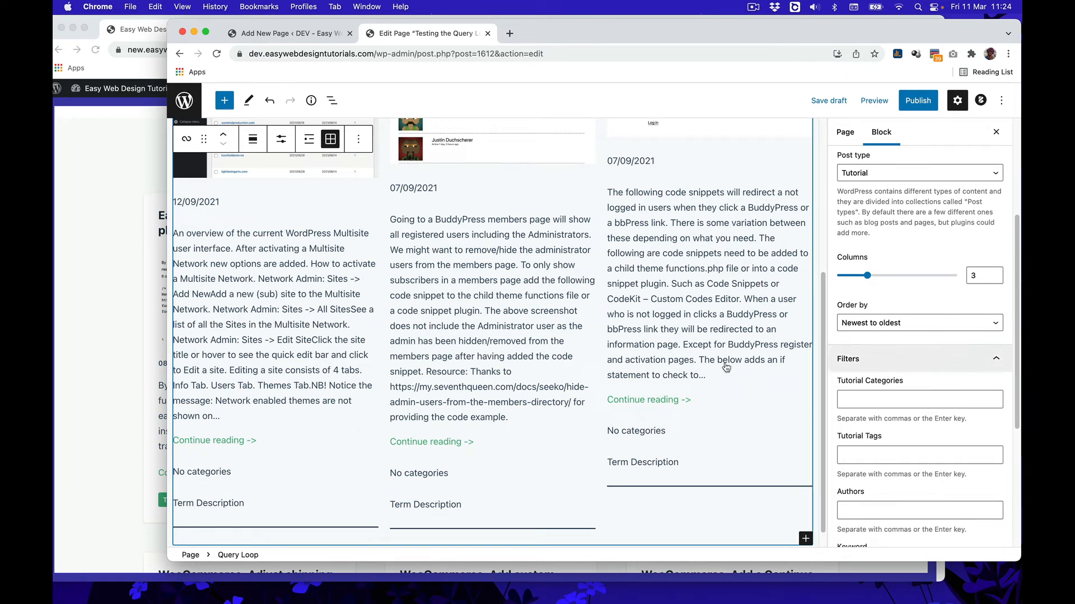
scroll(431, 401, up, 5)
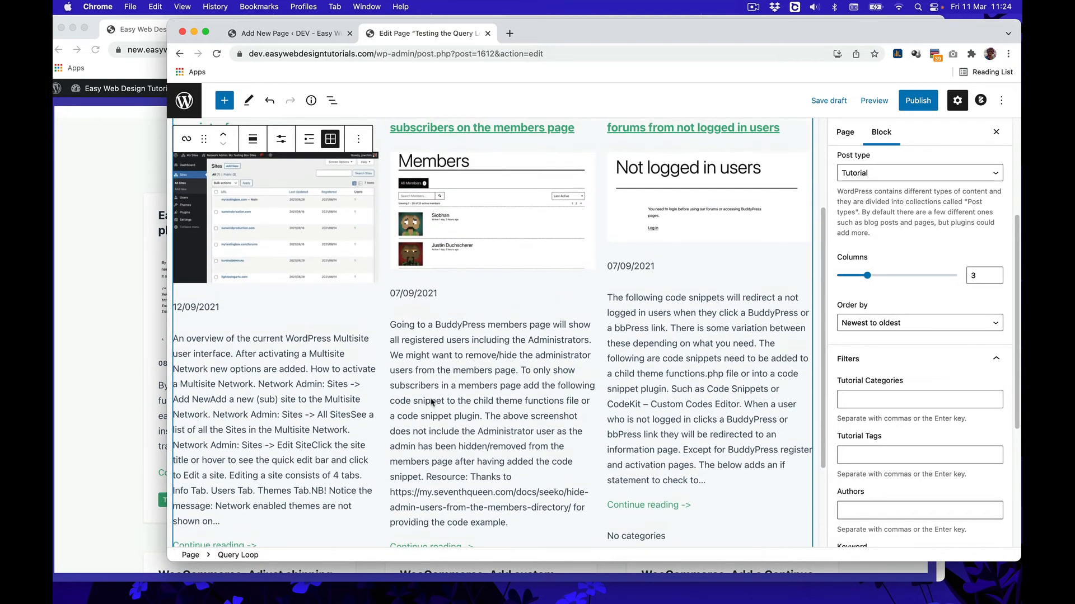
scroll(431, 402, down, 5)
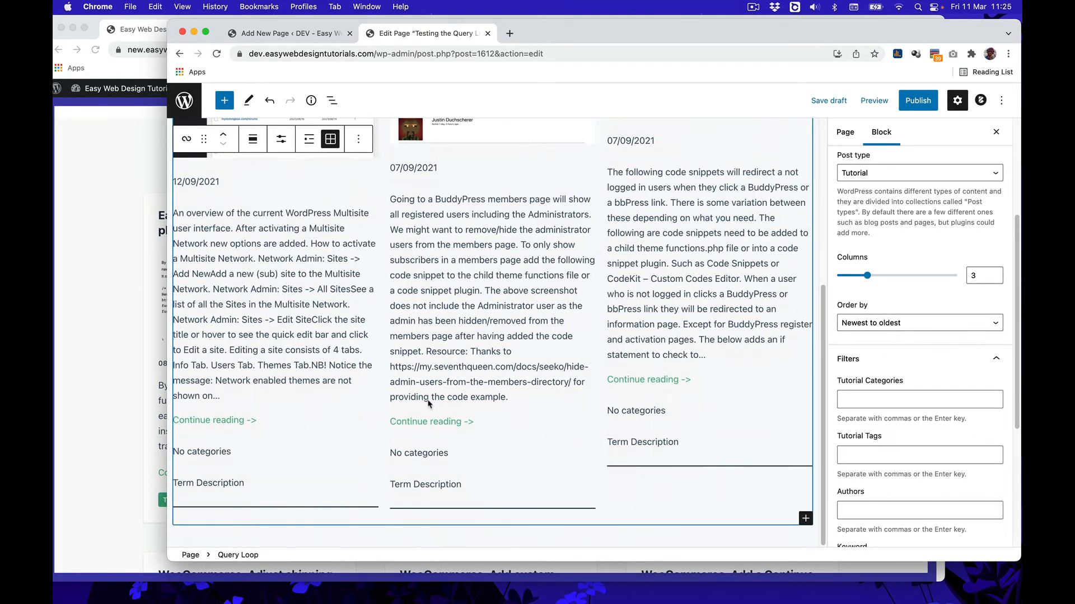
Step: Recheck the Post Categories, Post Excerpt and Query Loop settings against the category labels on the live site's tutorial card
click(236, 450)
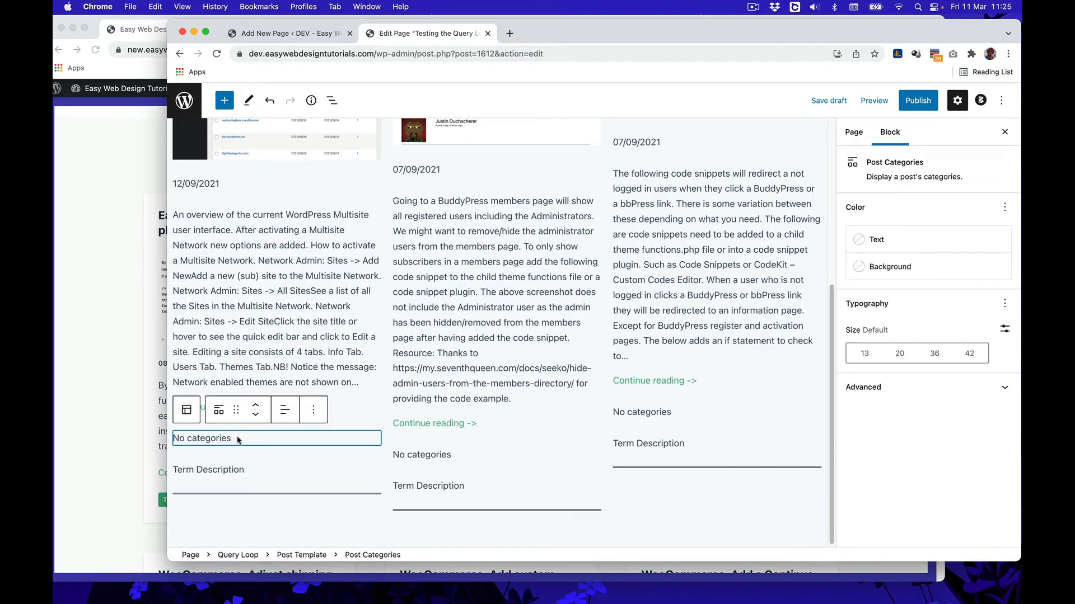
click(366, 309)
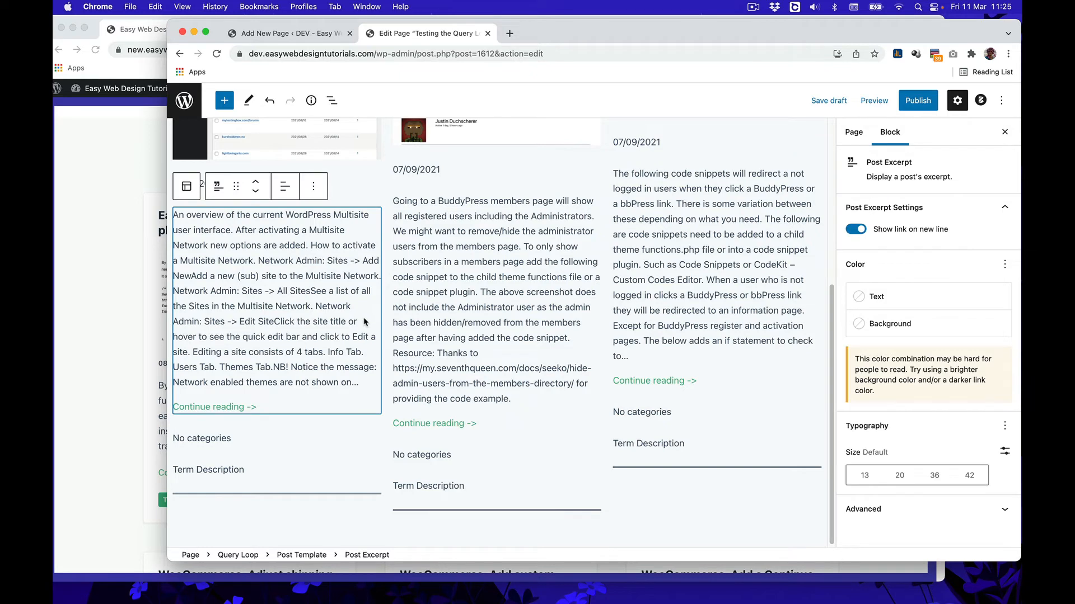
click(238, 555)
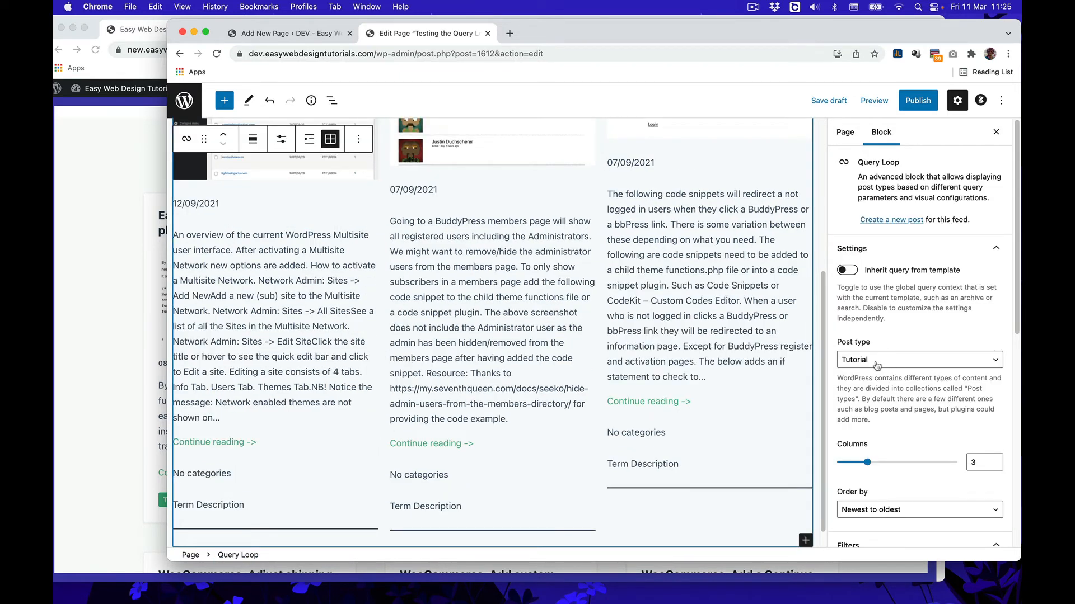
scroll(283, 378, down, 1)
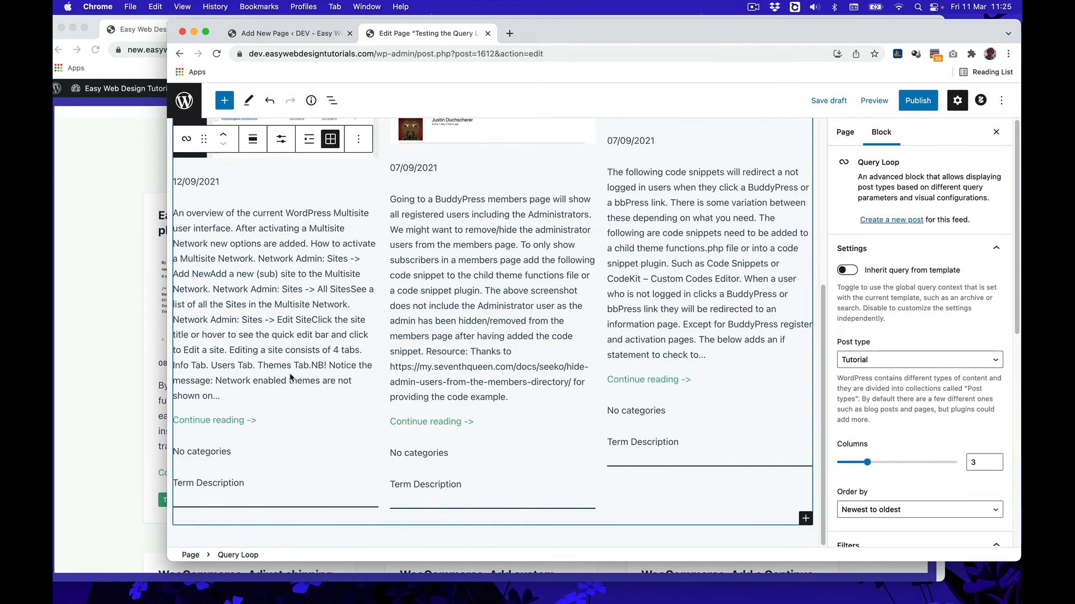
drag(571, 30, 709, 34)
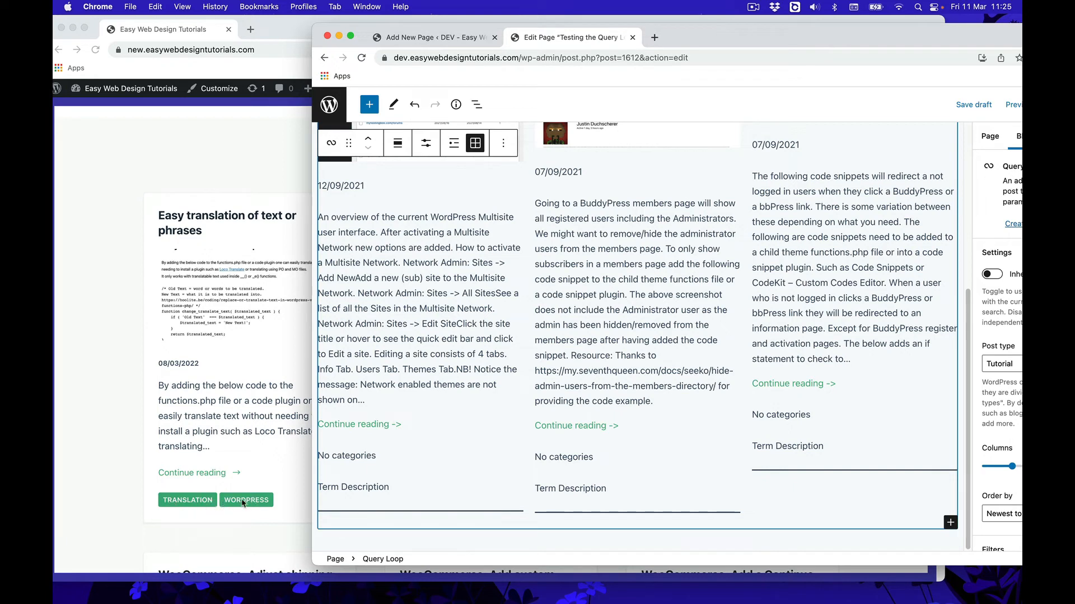
drag(727, 36, 571, 35)
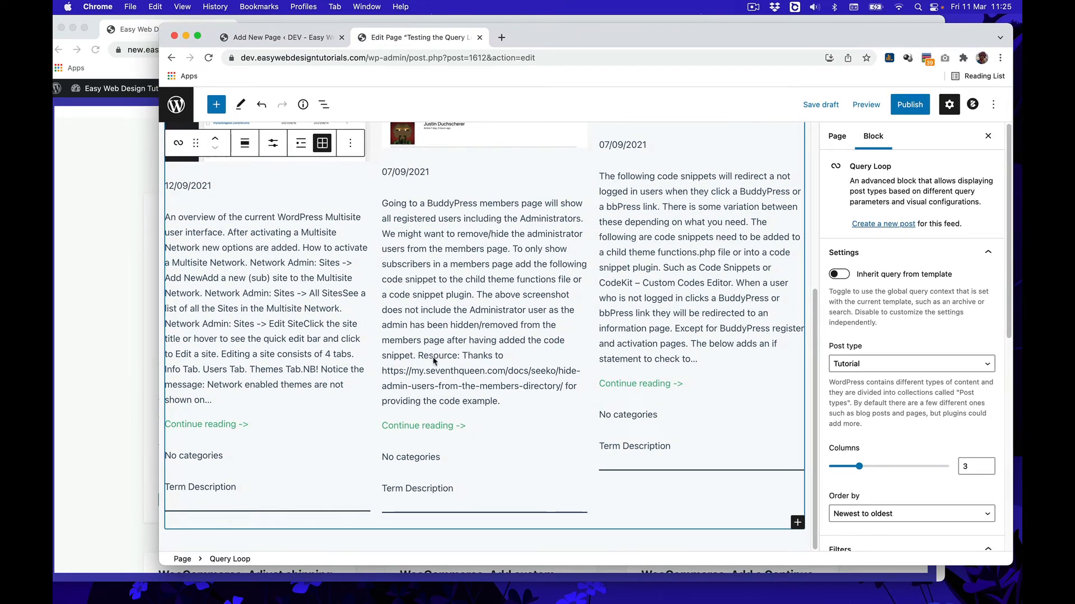
Step: Save the page draft and open its preview in a new tab
scroll(436, 358, up, 5)
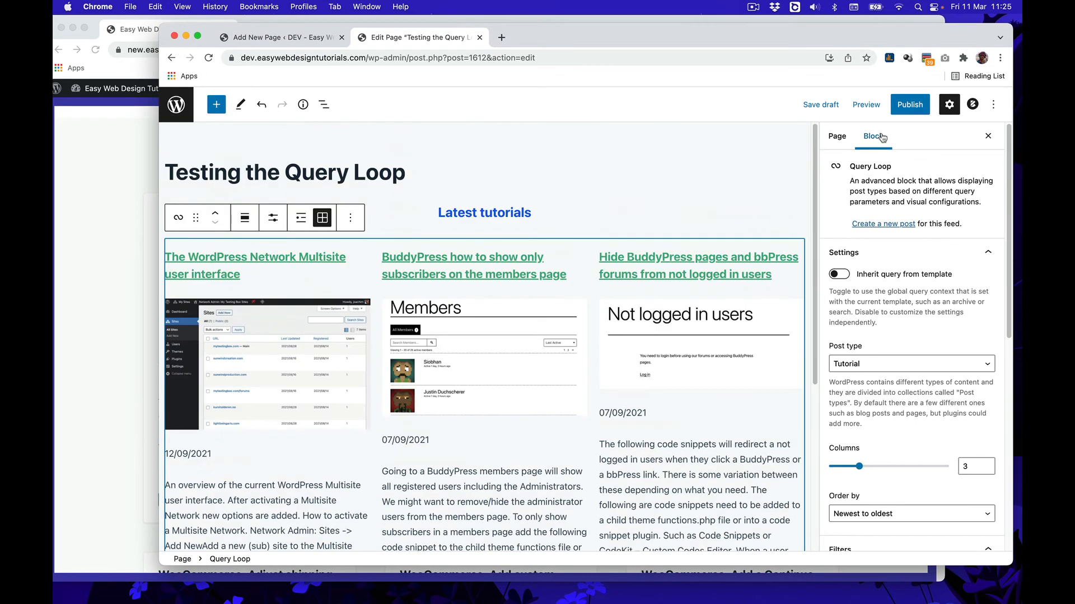
click(815, 106)
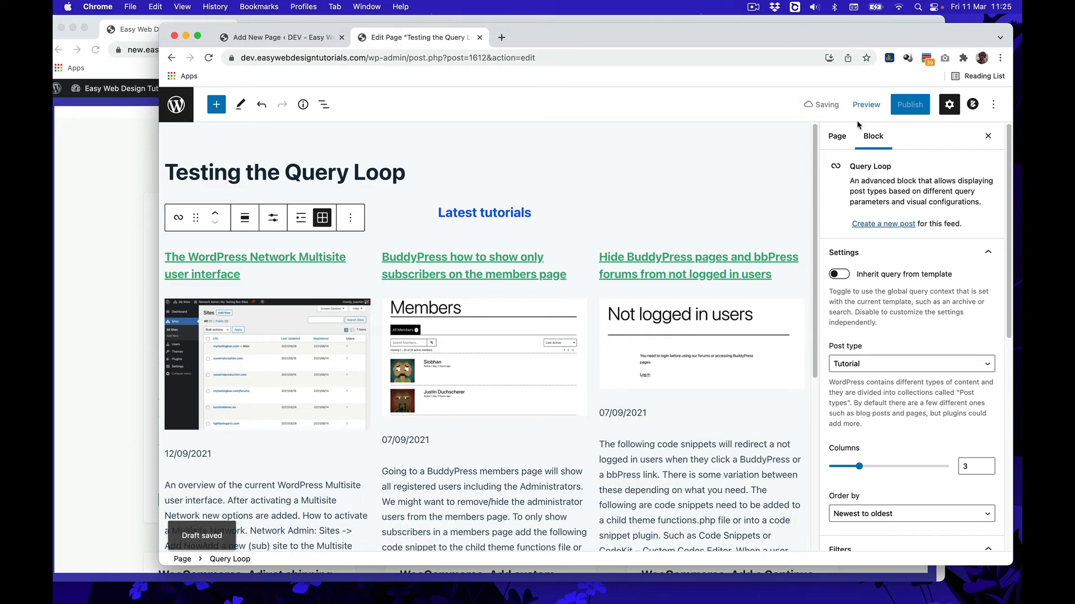
click(861, 106)
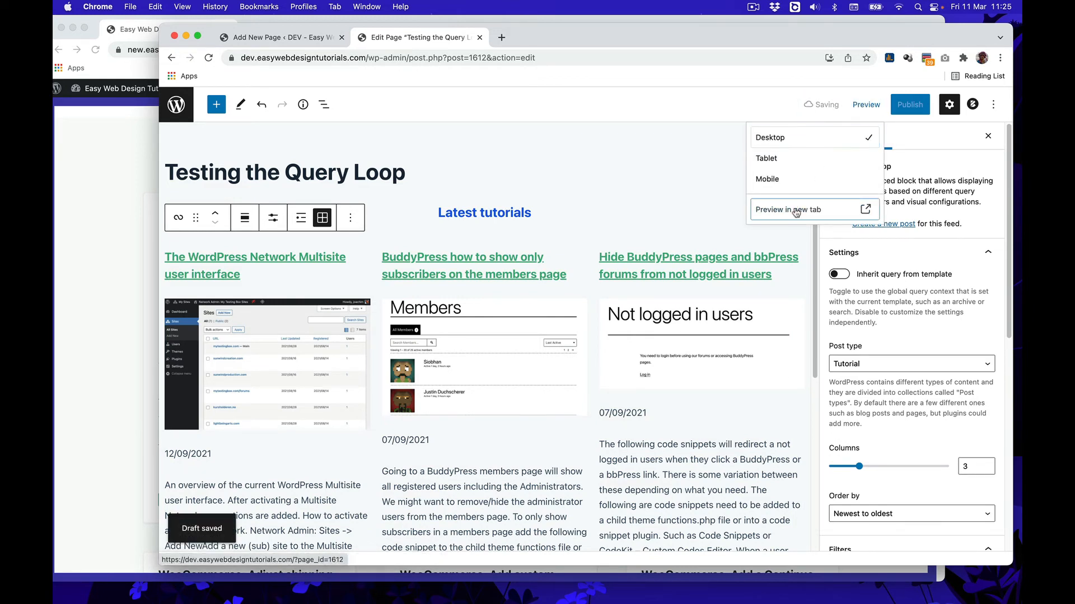
click(822, 206)
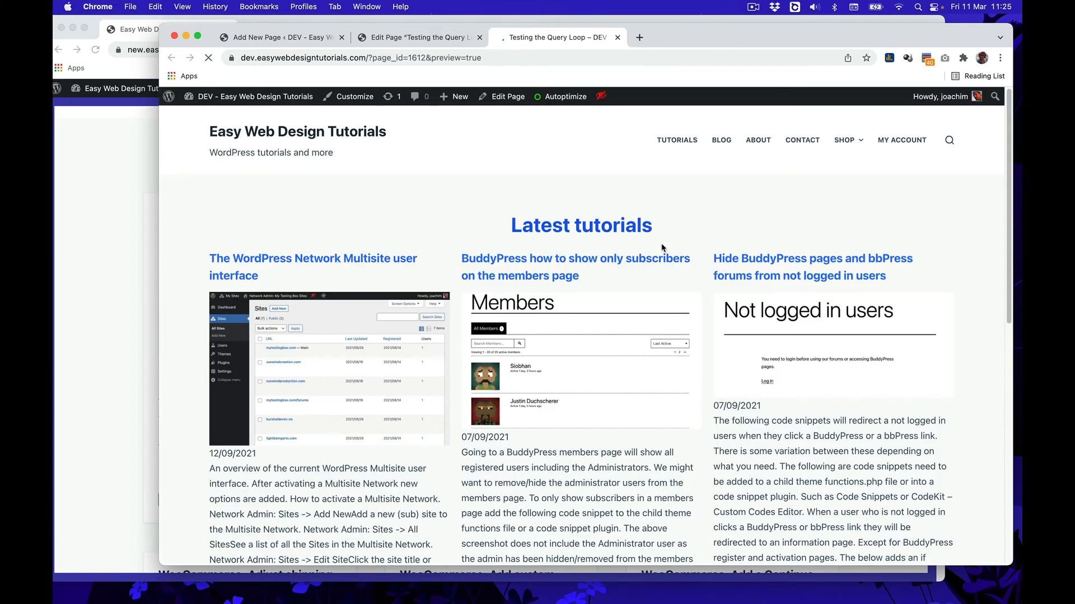
Step: Compare the previewed tutorial grid with the live site's card layout, and return to the page editor
scroll(662, 248, down, 3)
scroll(662, 248, down, 2)
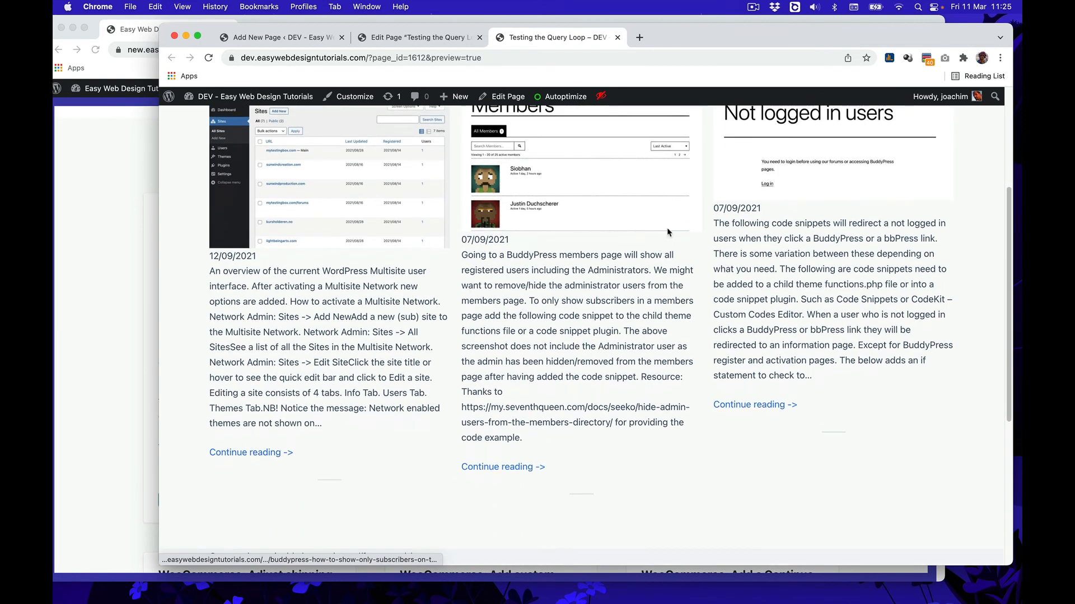
drag(680, 37, 925, 53)
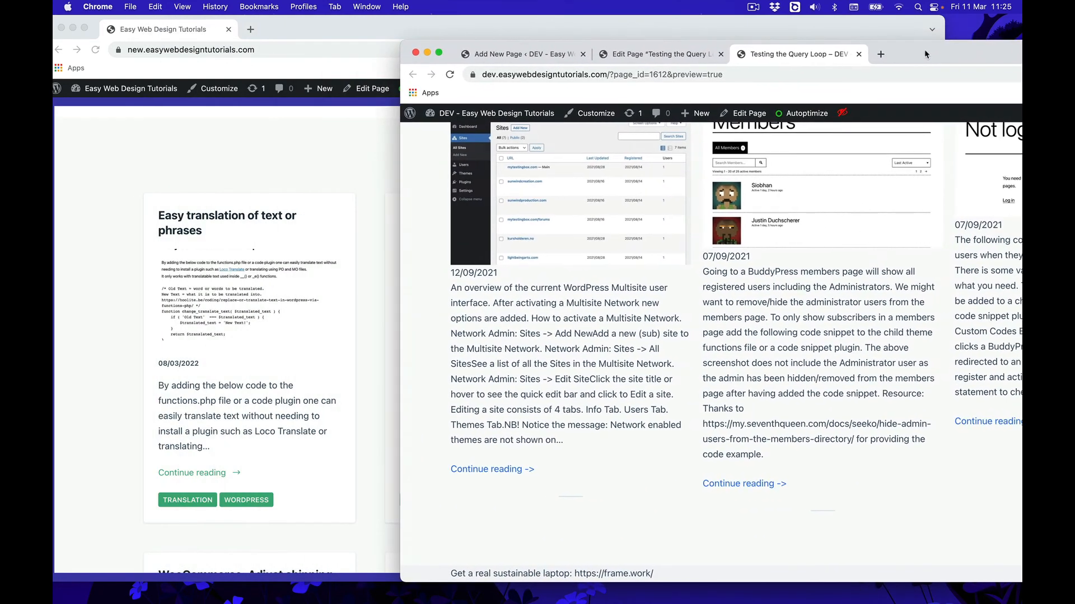
scroll(696, 396, up, 3)
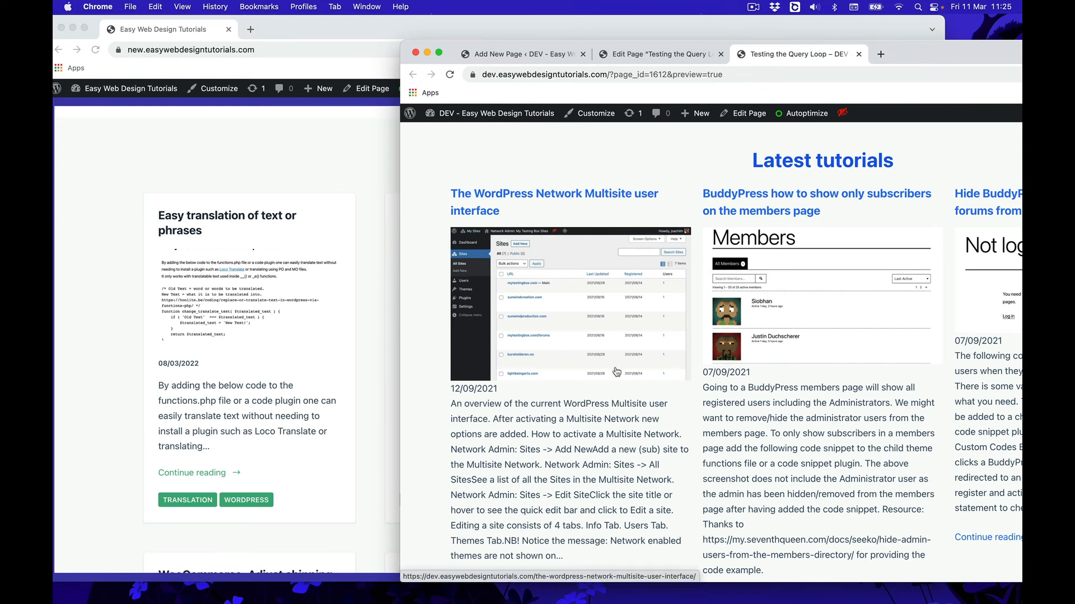
drag(901, 61, 641, 61)
click(351, 59)
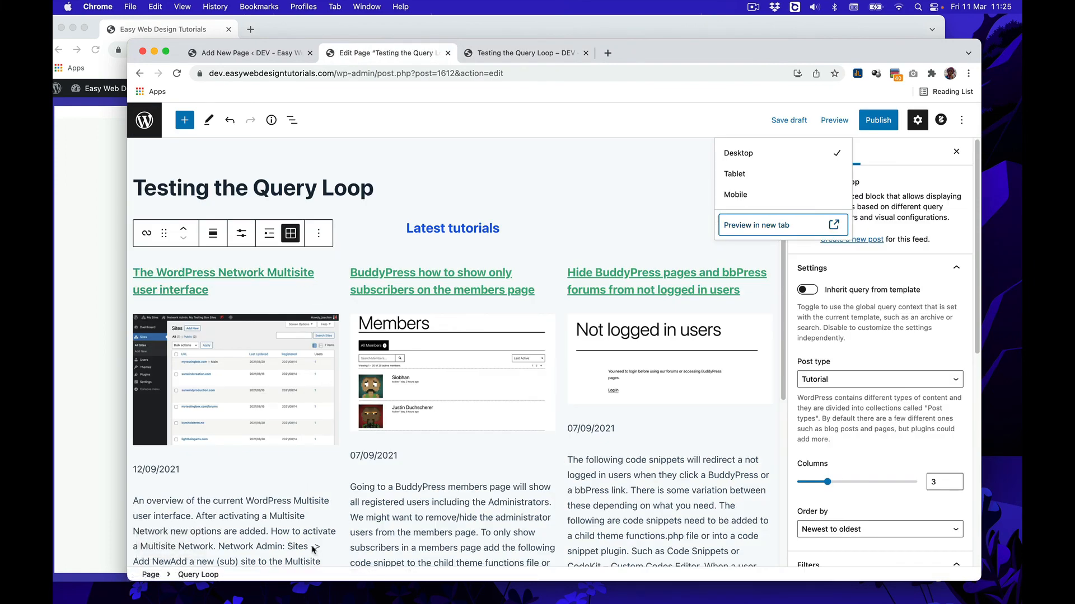
Step: Give the Query Loop block the sixth theme color, a very light grey, as its solid background and save the draft
scroll(889, 401, down, 10)
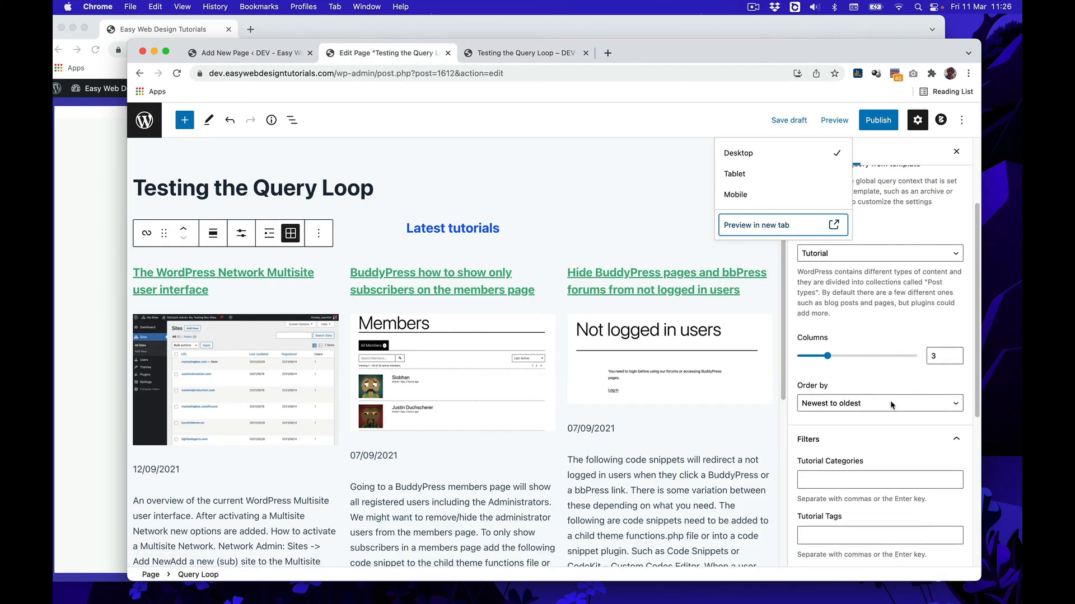
click(868, 453)
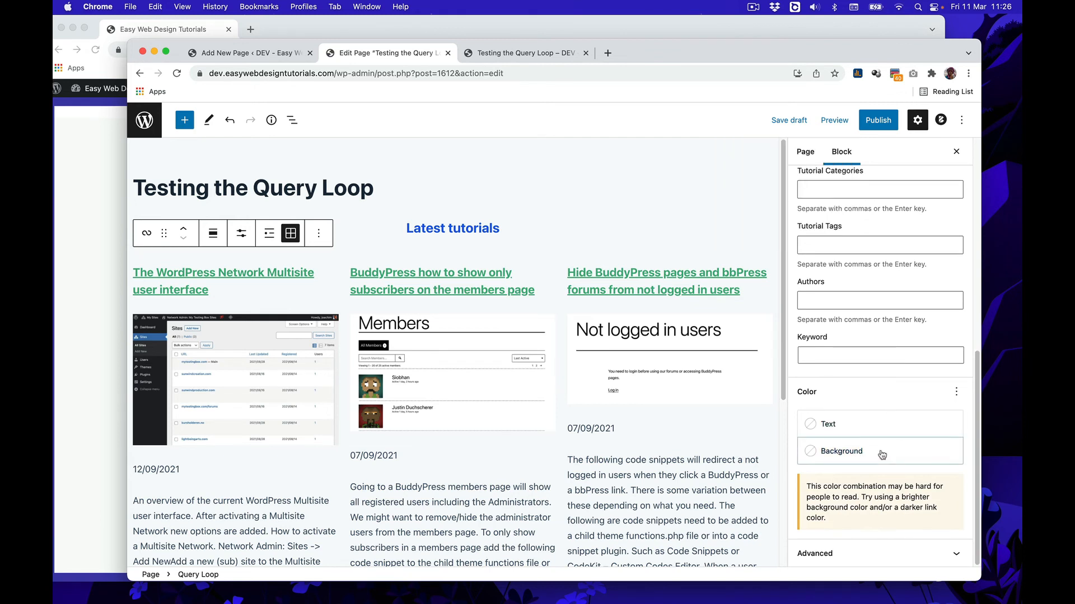
click(735, 427)
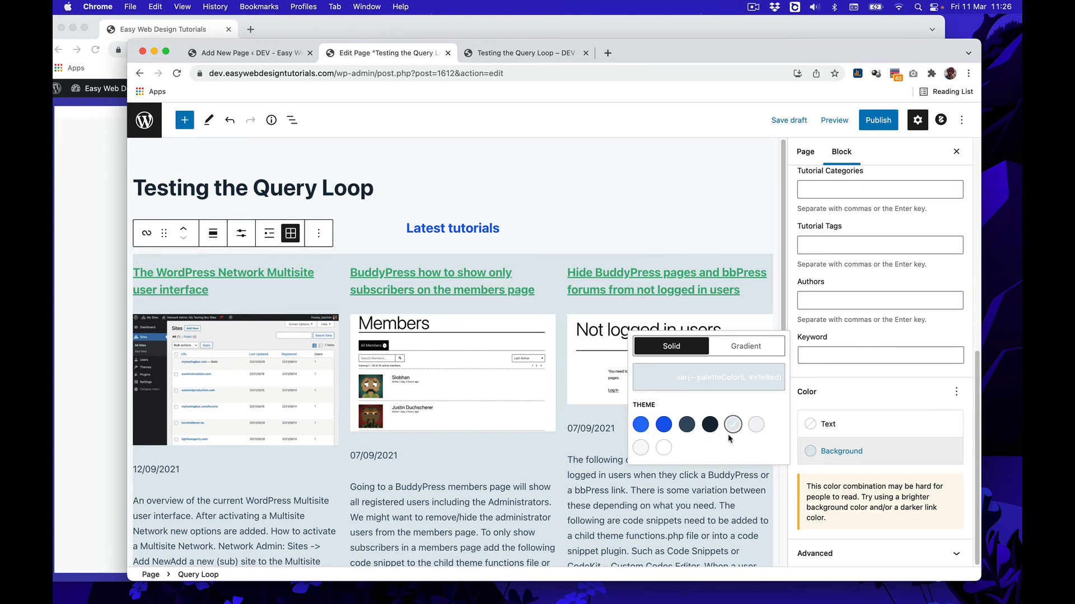
click(757, 427)
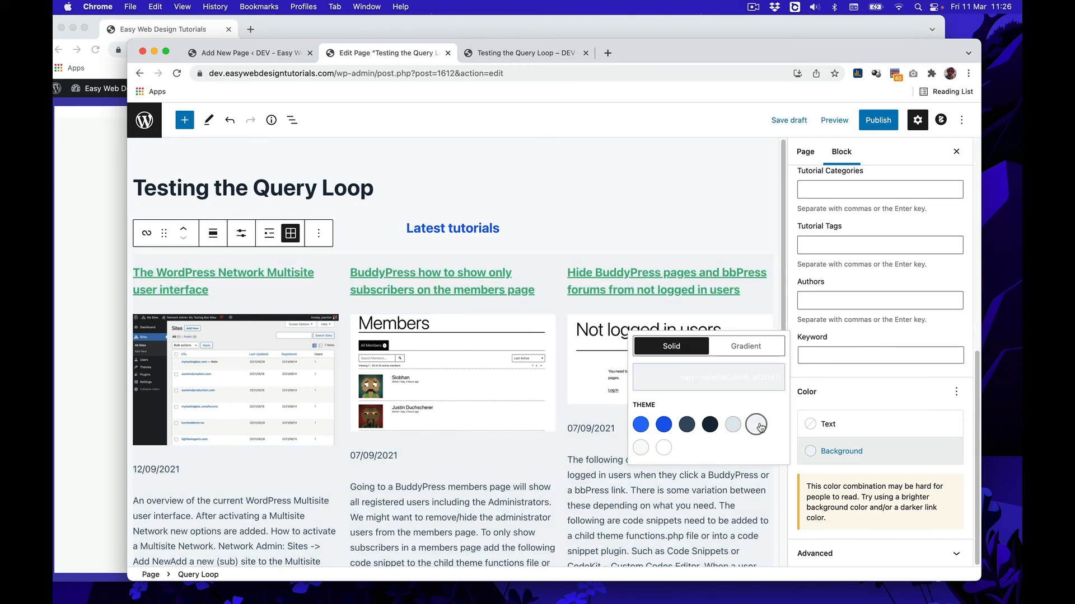
click(786, 121)
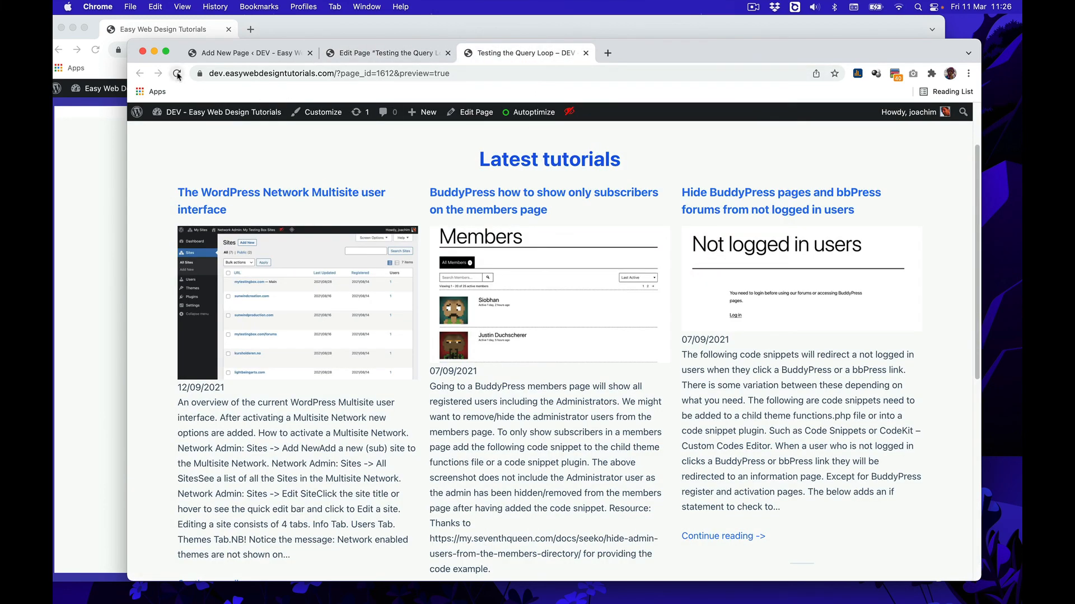
Step: Examine the tutorial grid's background in the refreshed preview, and move the preview window aside to compare it with the live site's cards
click(432, 264)
scroll(420, 497, up, 1)
scroll(427, 491, down, 2)
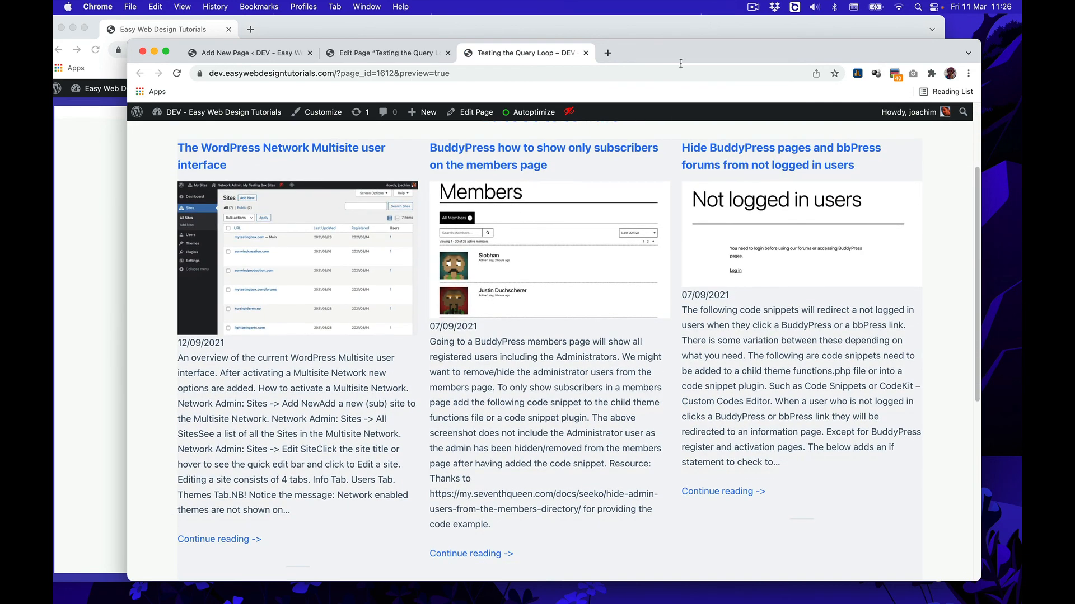
drag(671, 51, 909, 56)
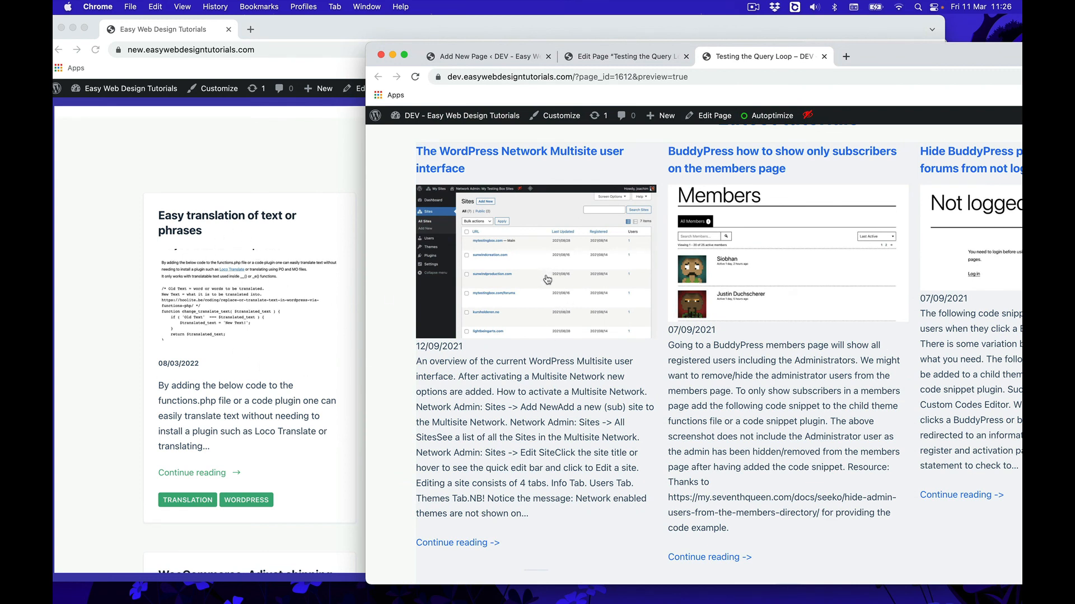
scroll(588, 311, up, 1)
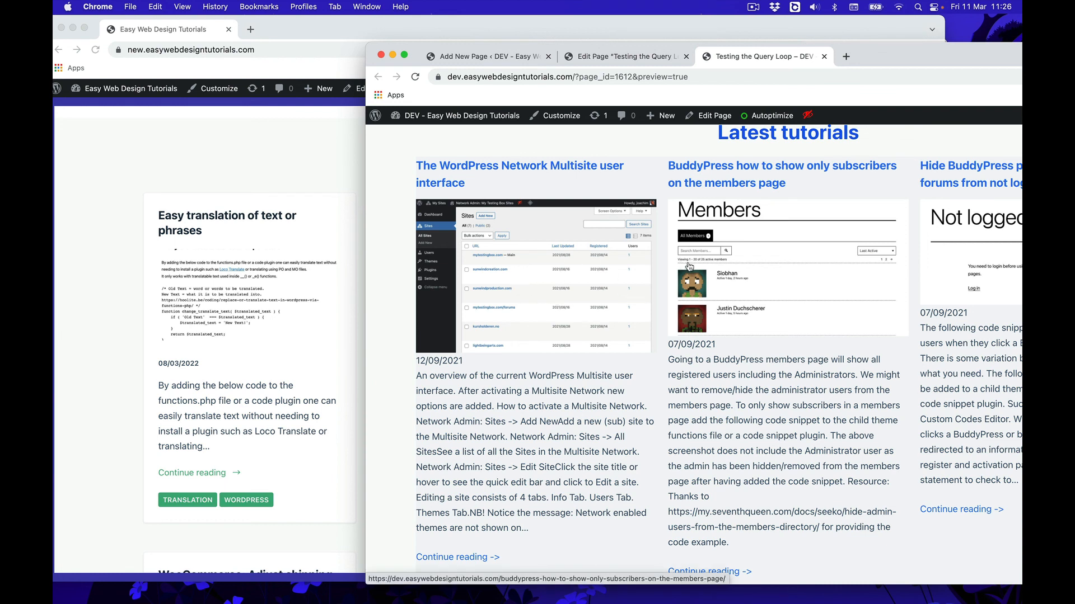
click(751, 12)
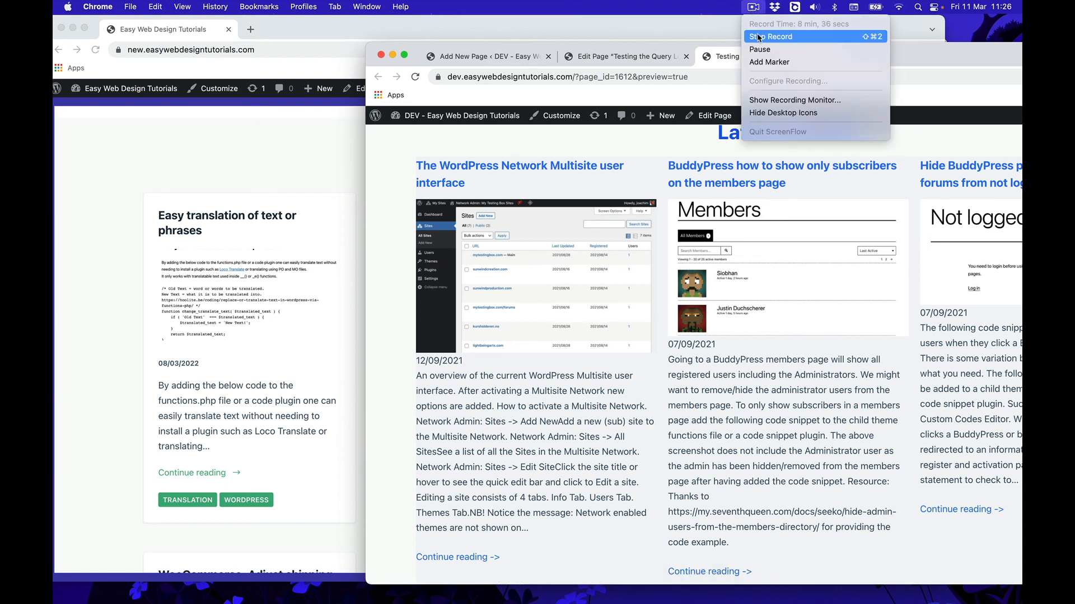